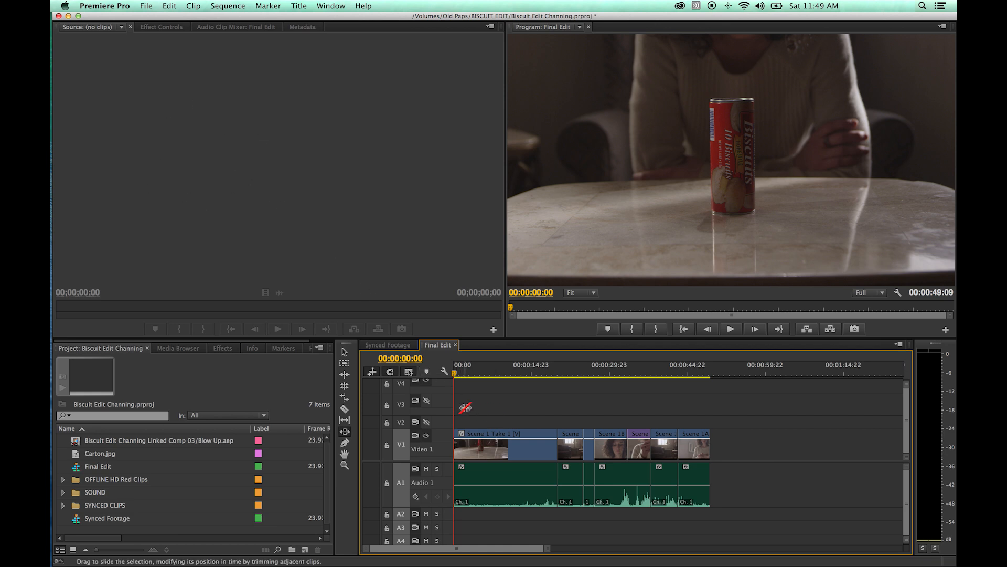
# Choose the Selection Tool (V) and make the Final Edit timeline the active panel
pyautogui.click(345, 352)
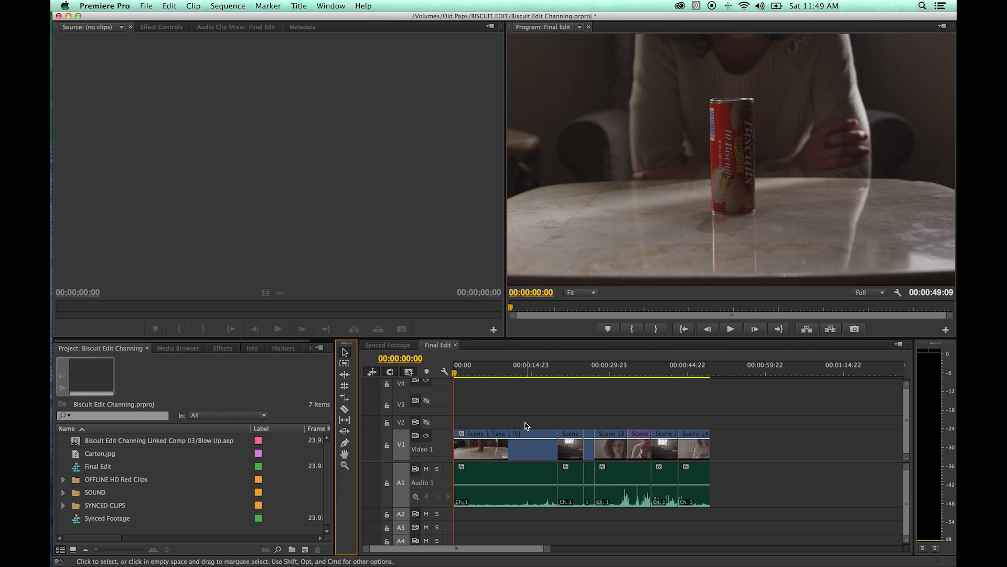
pyautogui.click(464, 372)
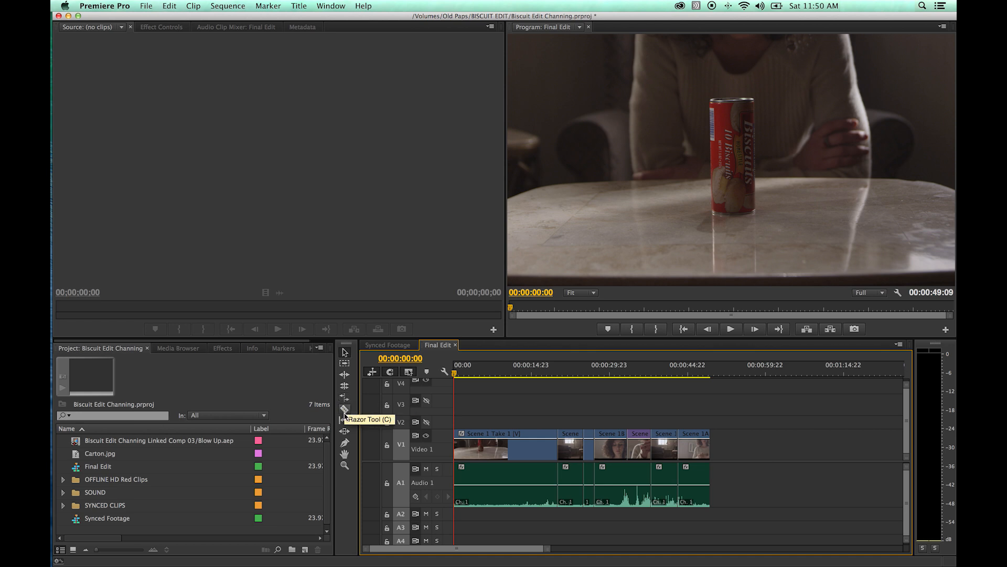
pyautogui.click(347, 356)
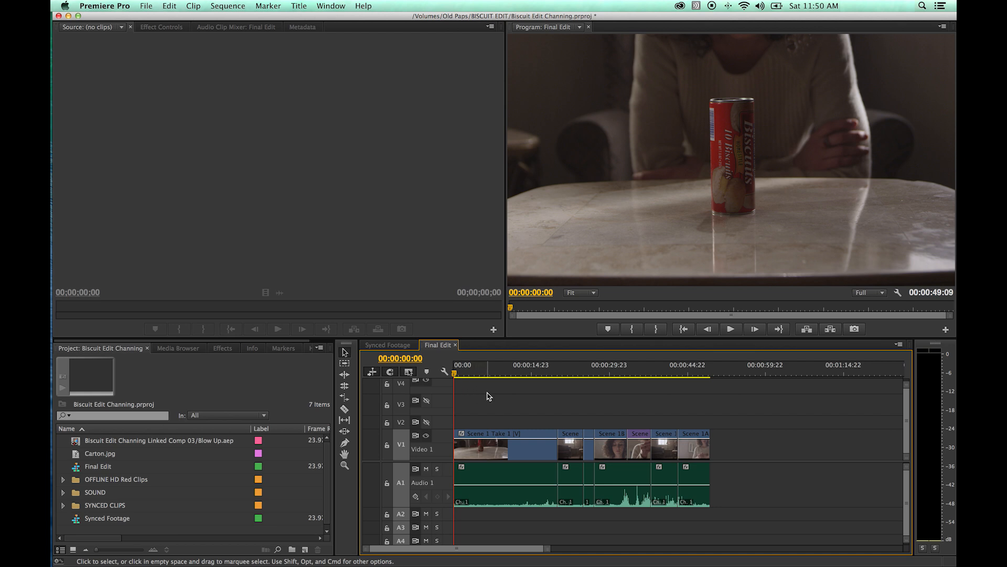
pyautogui.press('c')
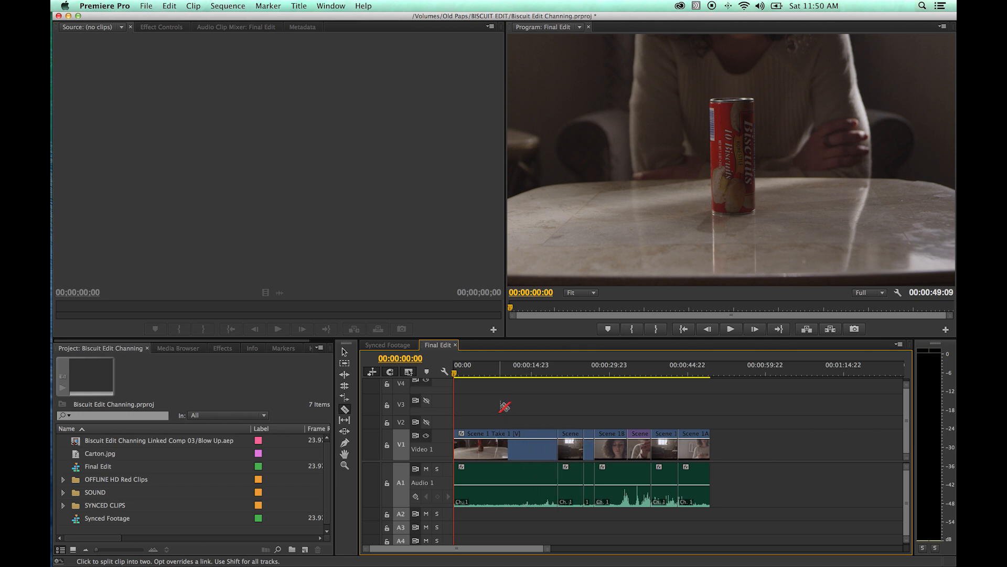
pyautogui.press('v')
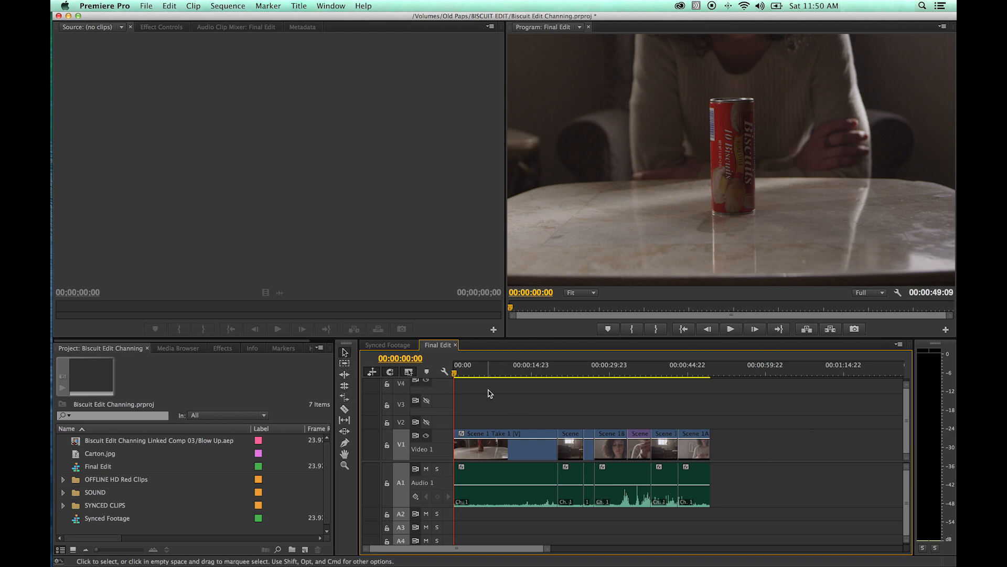
pyautogui.press('c')
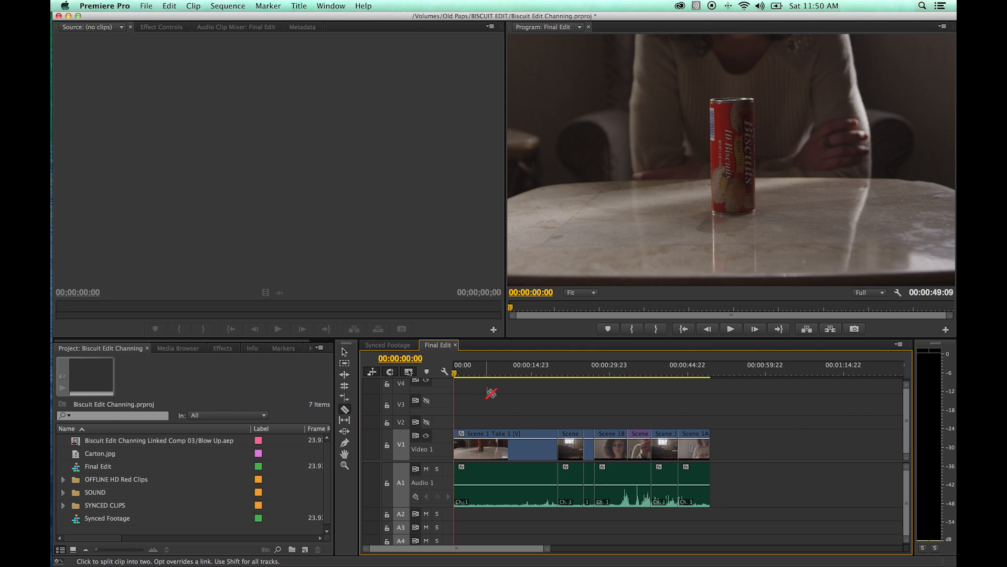
pyautogui.press('y')
pyautogui.press('u')
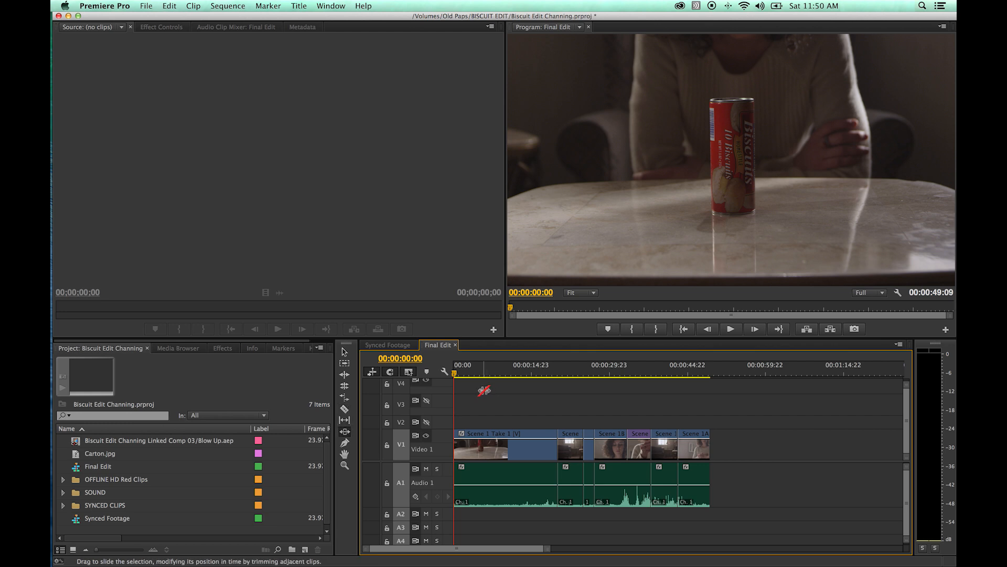
pyautogui.press('p')
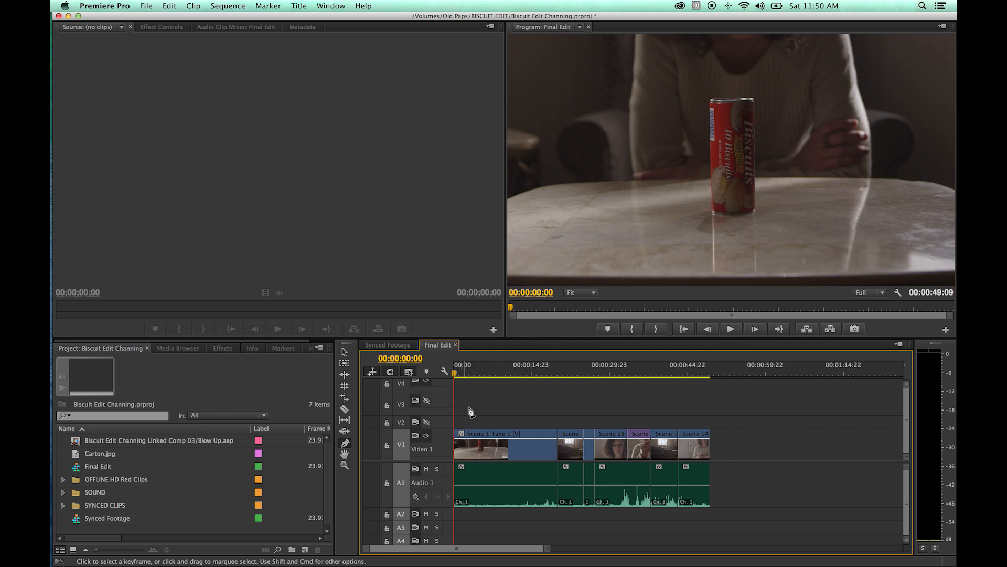
pyautogui.press('v')
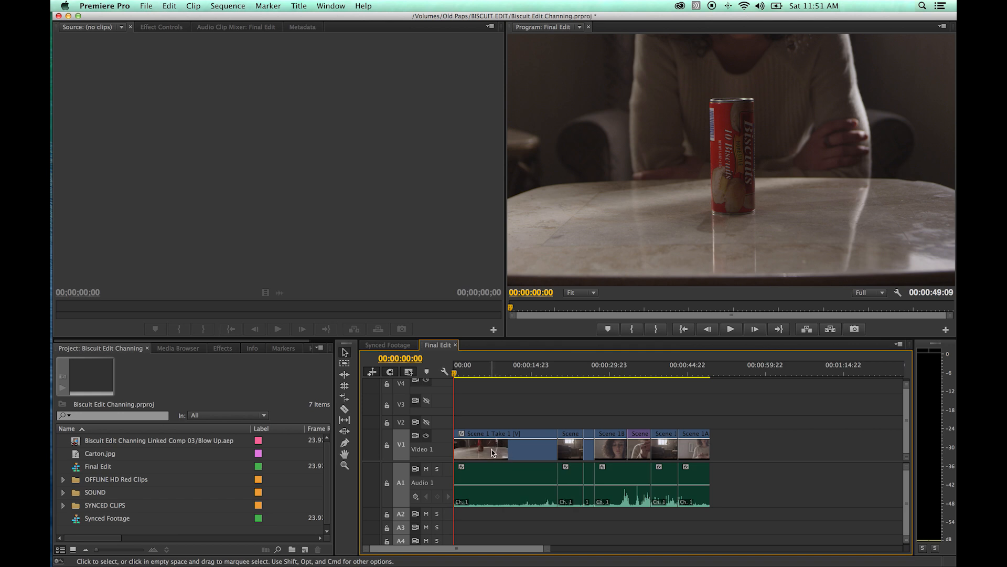
pyautogui.click(498, 455)
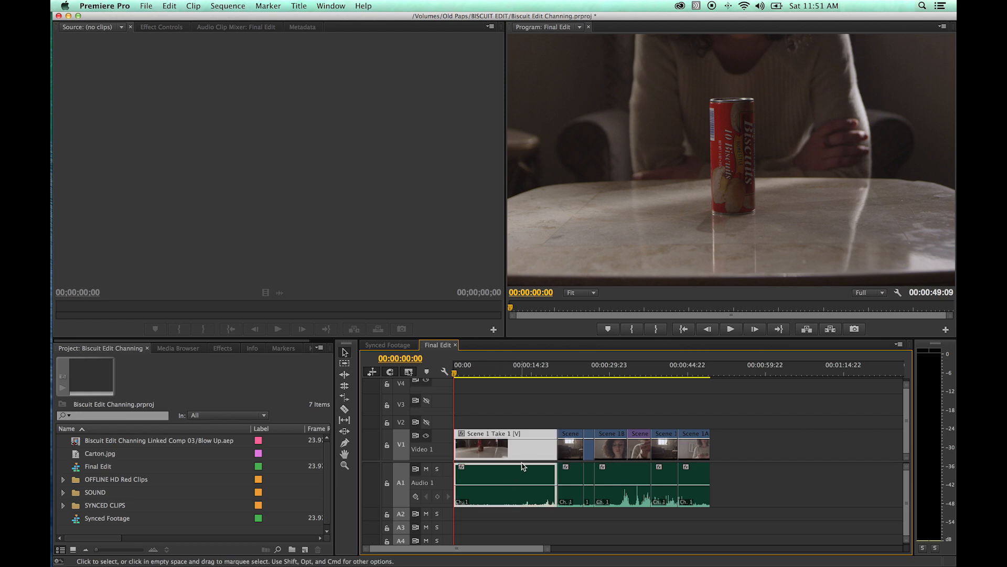
pyautogui.click(508, 426)
pyautogui.click(502, 453)
pyautogui.click(538, 421)
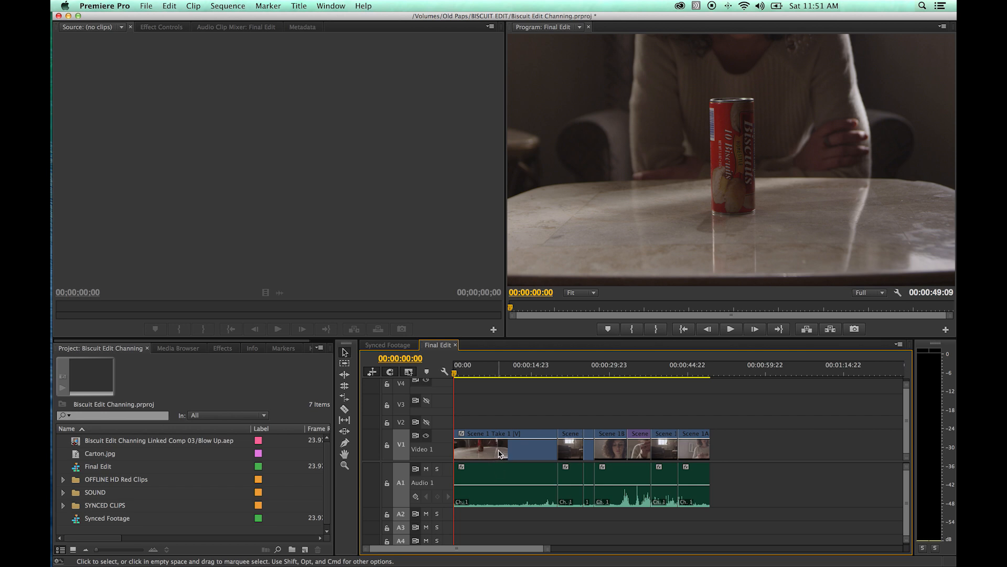
pyautogui.click(499, 454)
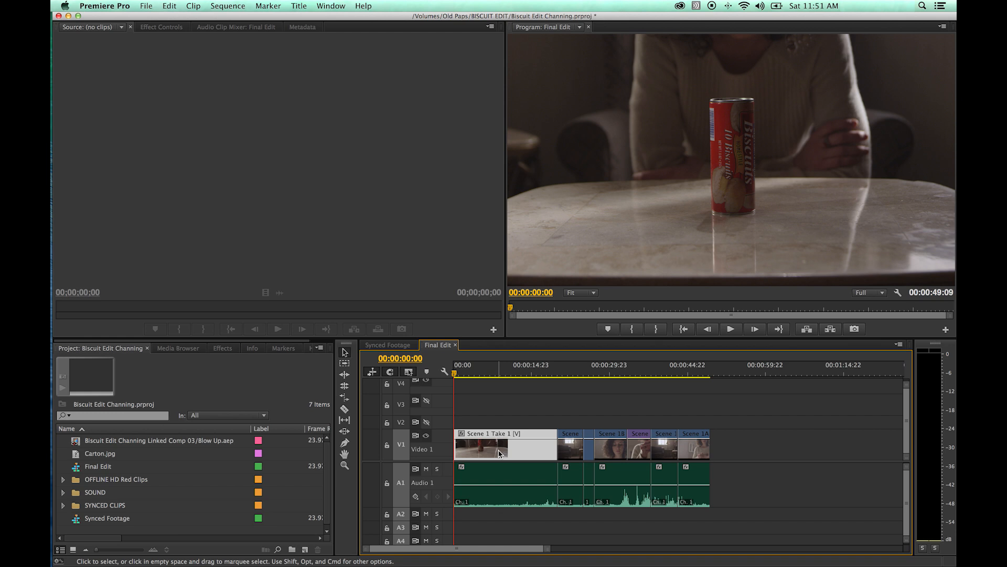
pyautogui.click(502, 477)
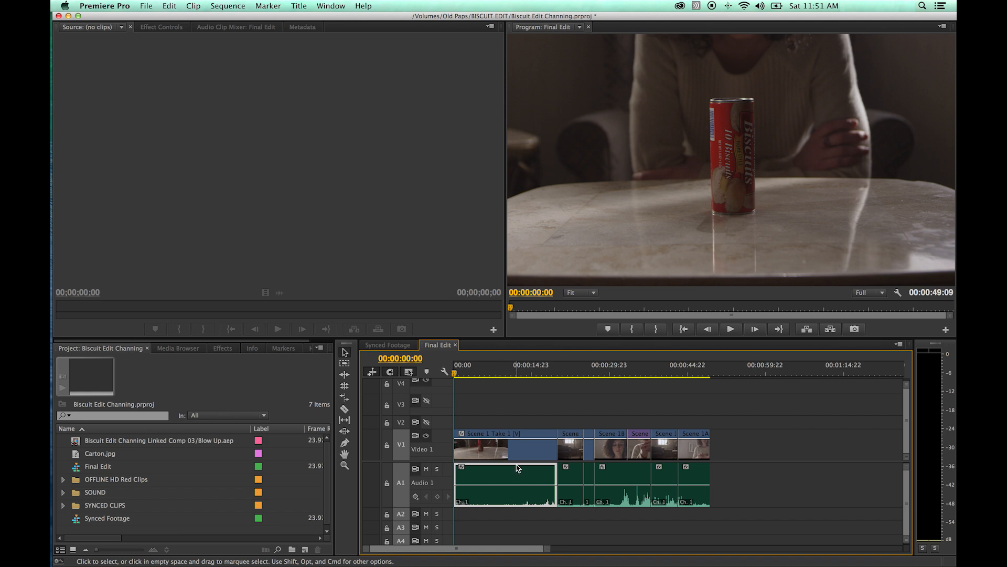
pyautogui.press('Delete')
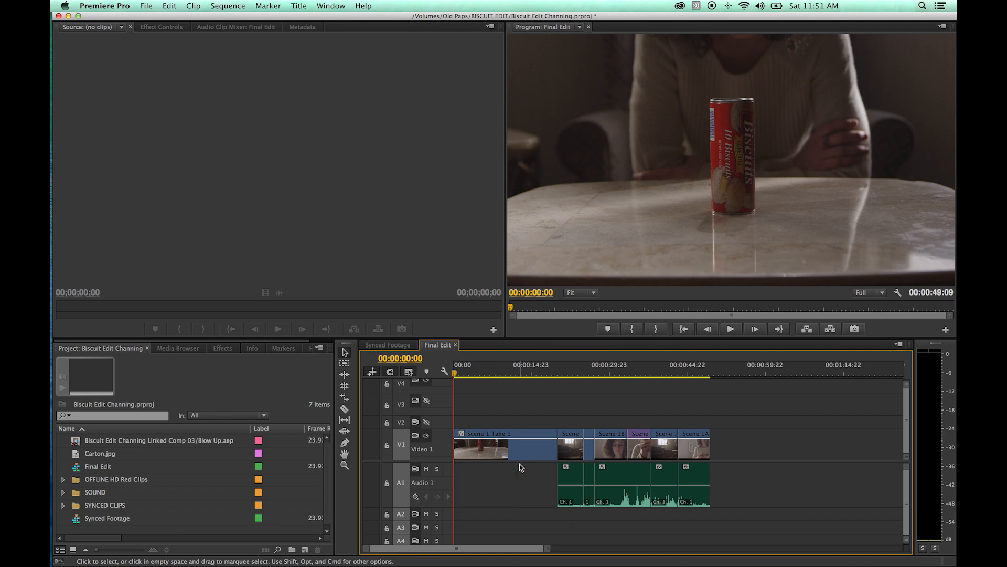
pyautogui.press('super+z')
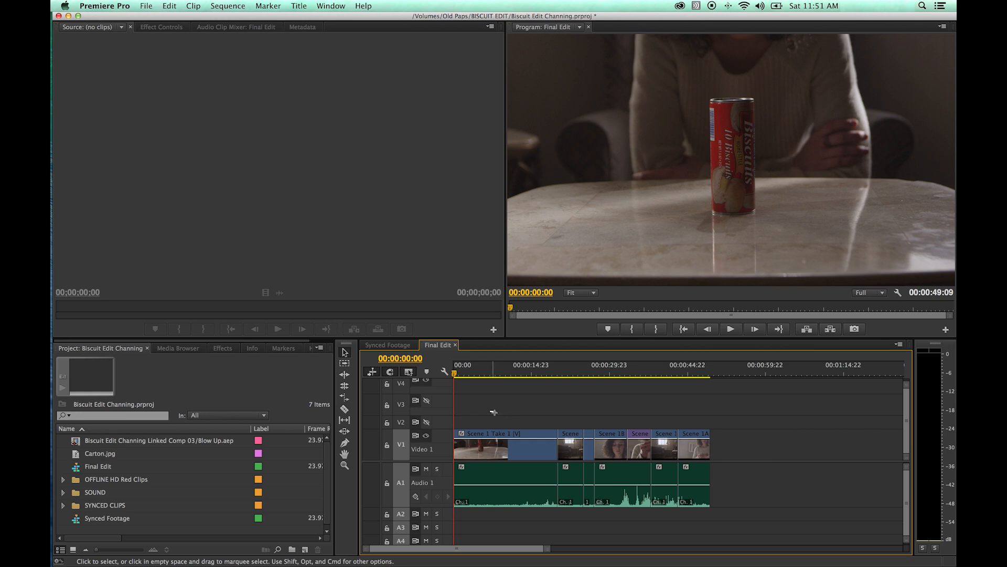
pyautogui.moveTo(491, 411); pyautogui.dragTo(667, 442)
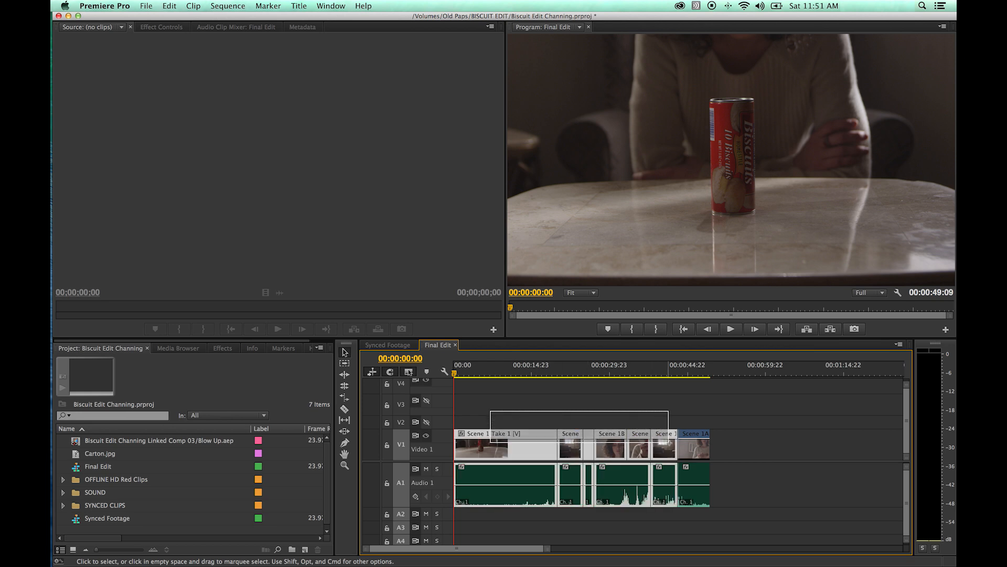
# Drag Scene 1 Take 1 later and drop it back at the start, then marquee-select the V1/A1 clips
pyautogui.click(505, 398)
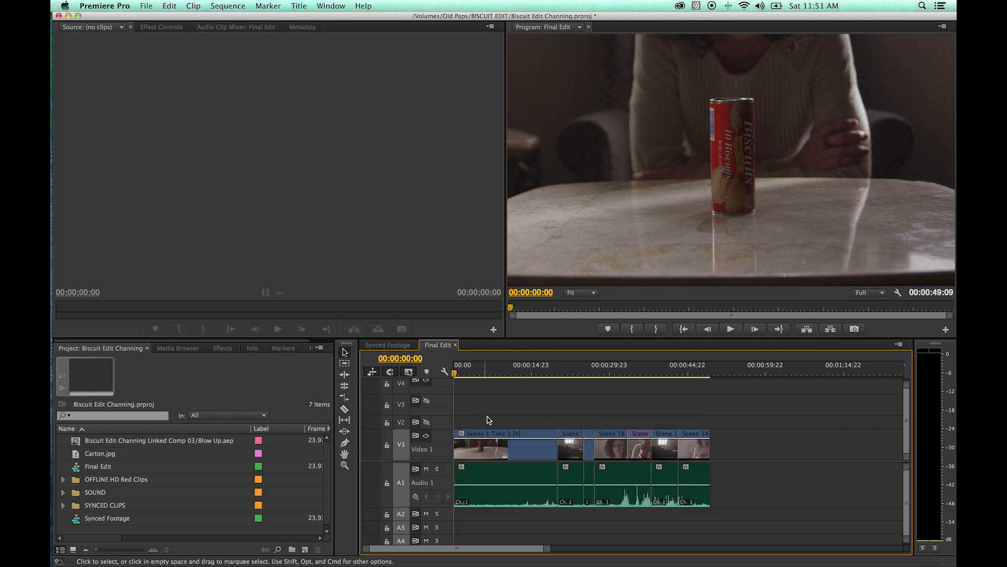
pyautogui.moveTo(482, 447); pyautogui.dragTo(549, 447)
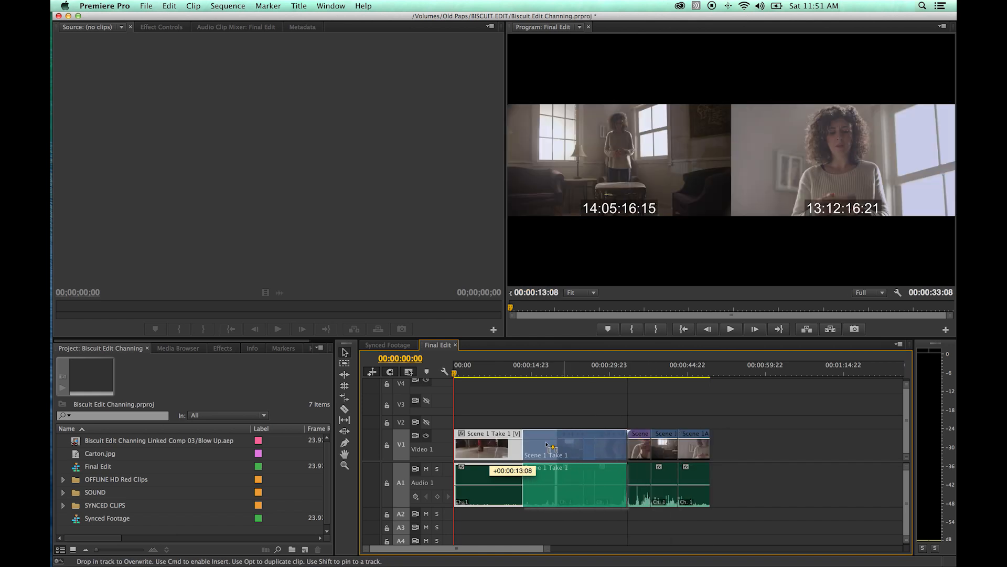
pyautogui.moveTo(549, 447); pyautogui.dragTo(484, 447)
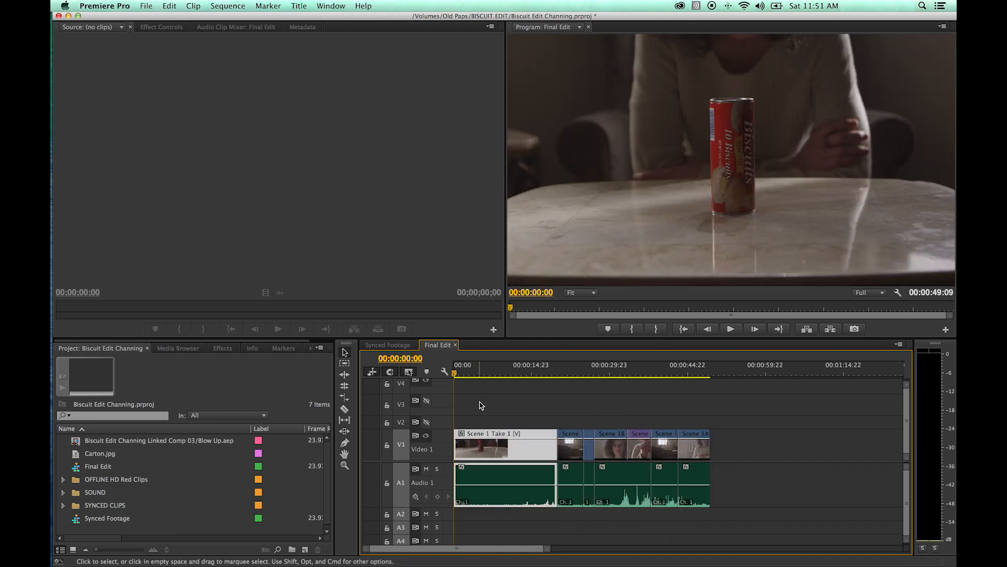
pyautogui.click(480, 405)
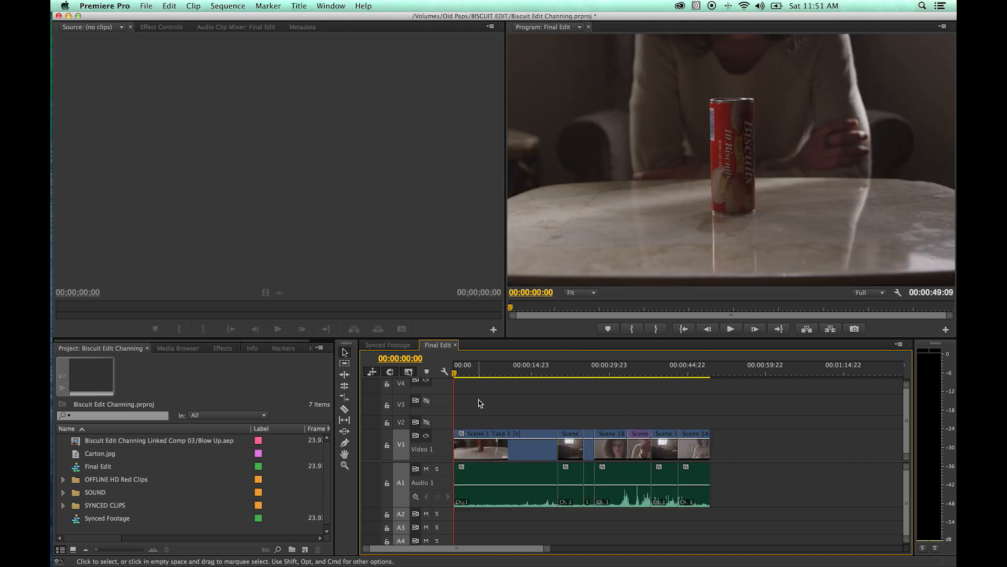
pyautogui.moveTo(480, 400); pyautogui.dragTo(695, 486)
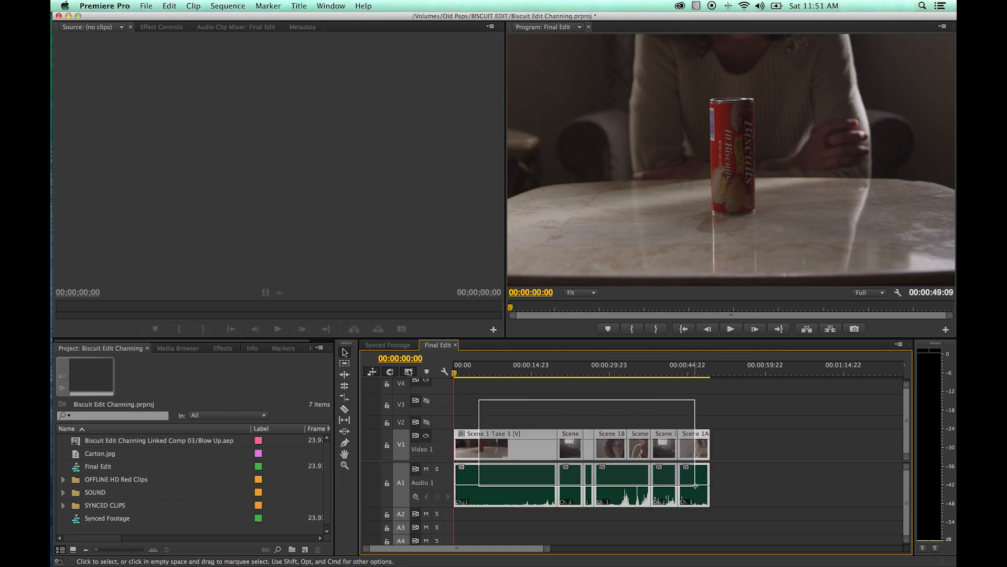
pyautogui.moveTo(695, 486); pyautogui.dragTo(695, 486)
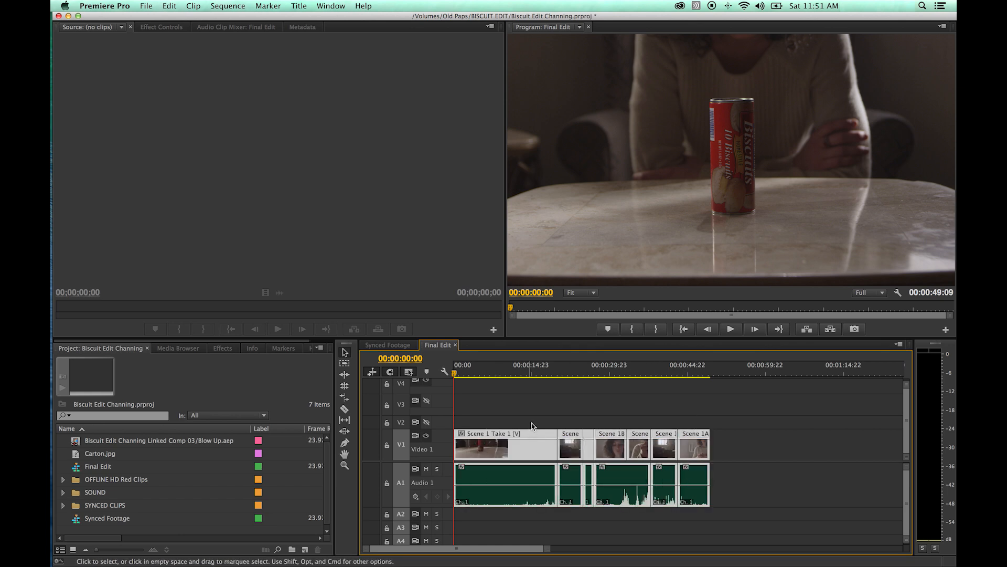
pyautogui.moveTo(513, 406)
pyautogui.mouseDown()
pyautogui.moveTo(589, 466)
pyautogui.moveTo(554, 398)
pyautogui.mouseUp()
# Zoom the timeline around the playhead at 00:00:10:04 and fit the whole sequence with backslash
pyautogui.press('Down')
pyautogui.press('=')
pyautogui.press('=')
pyautogui.press('=')
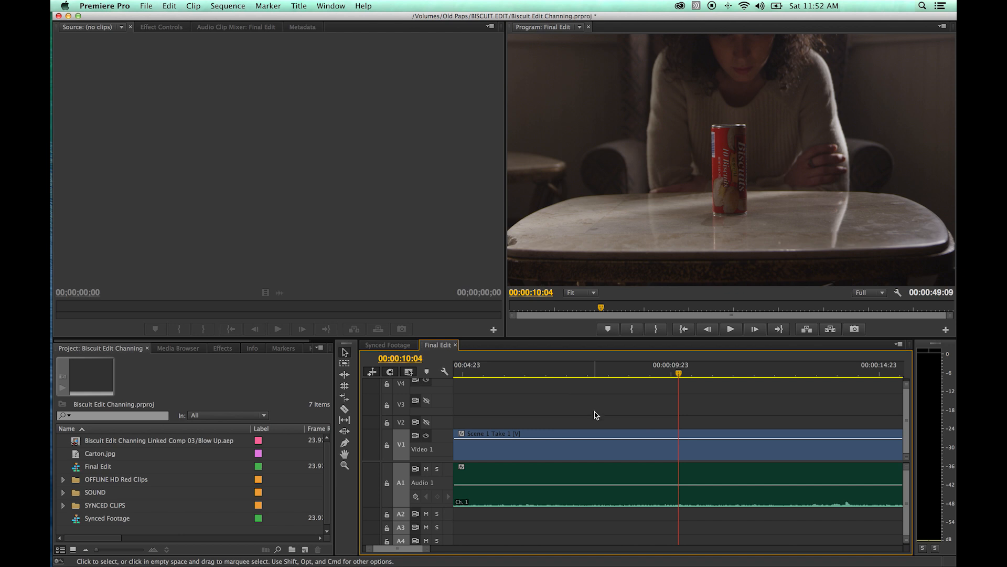
pyautogui.press('\\')
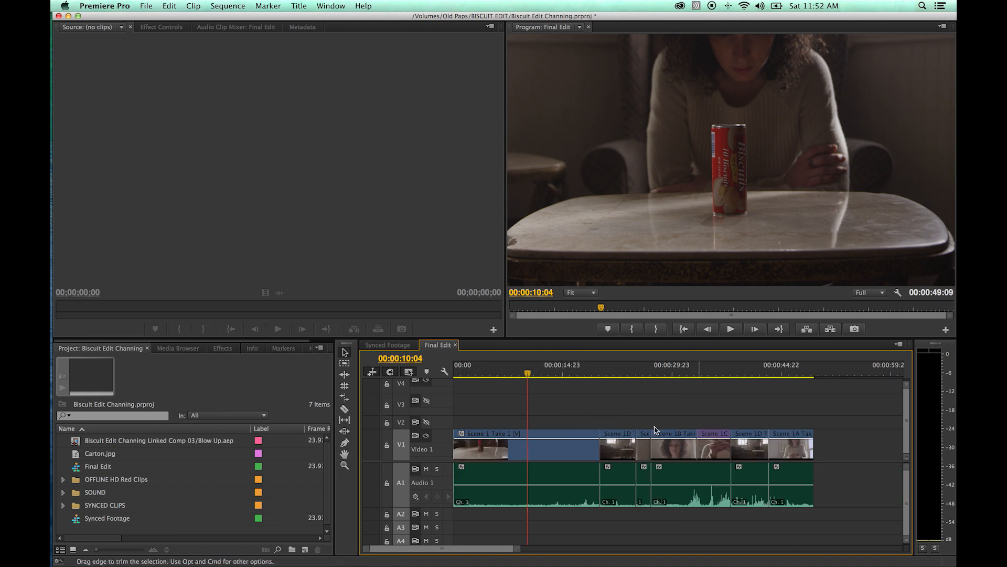
pyautogui.press('=')
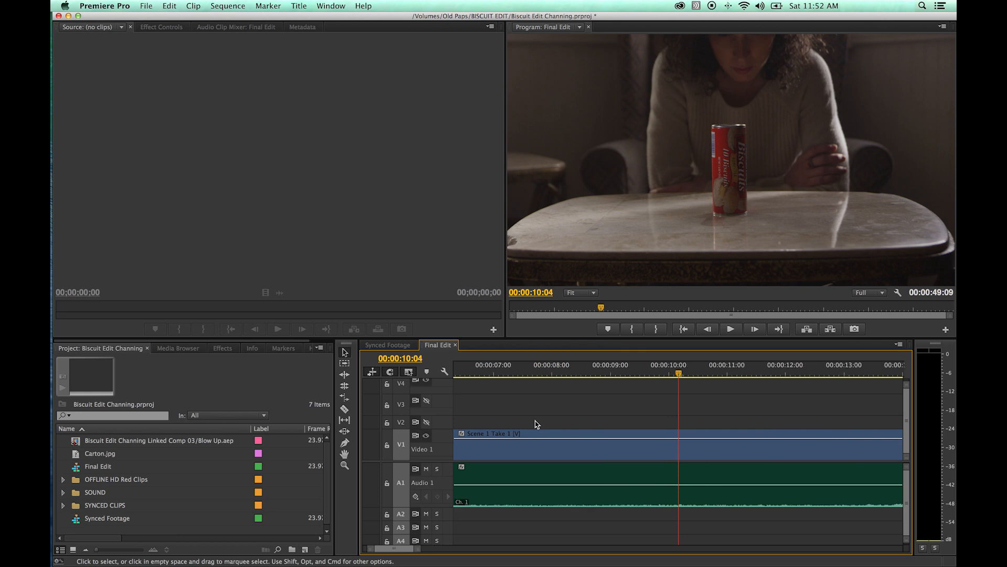
pyautogui.press('-')
pyautogui.press('-')
pyautogui.press('=')
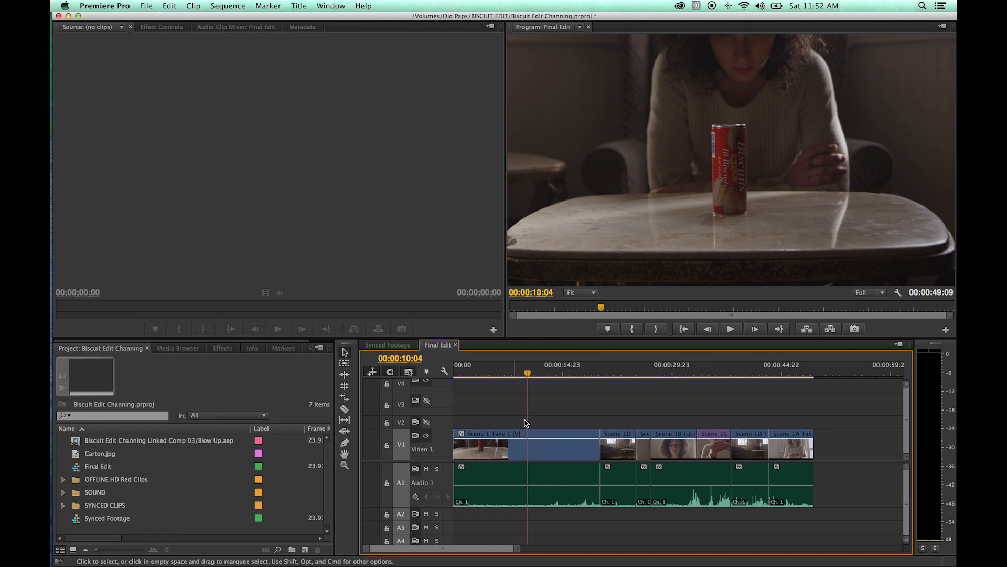
# Select the first clip, marquee several V1 clips, clear the selection and rewind to the start
pyautogui.click(514, 450)
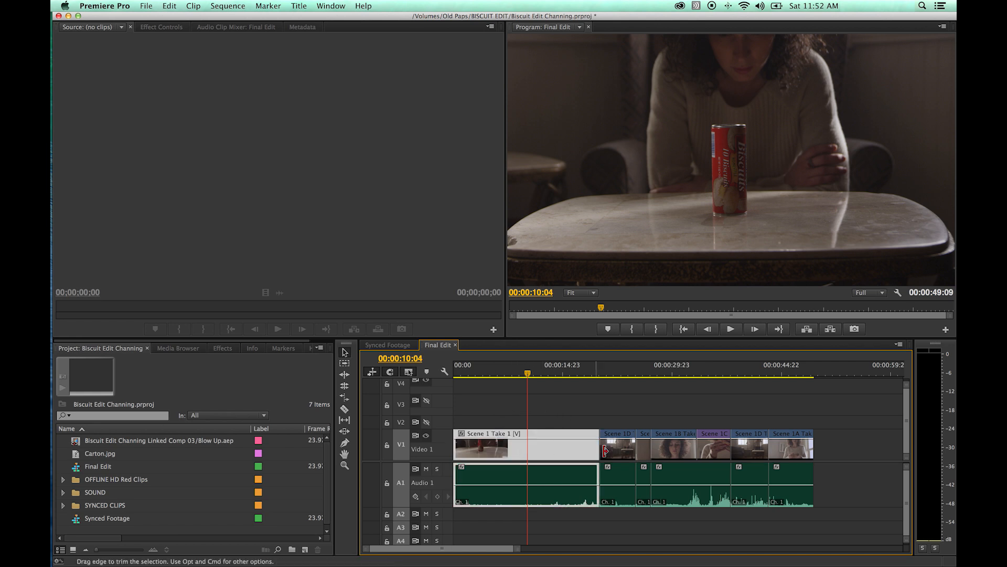
pyautogui.hotkey('ctrl', 'Down')
pyautogui.hotkey('ctrl', 'Down')
pyautogui.press('Down')
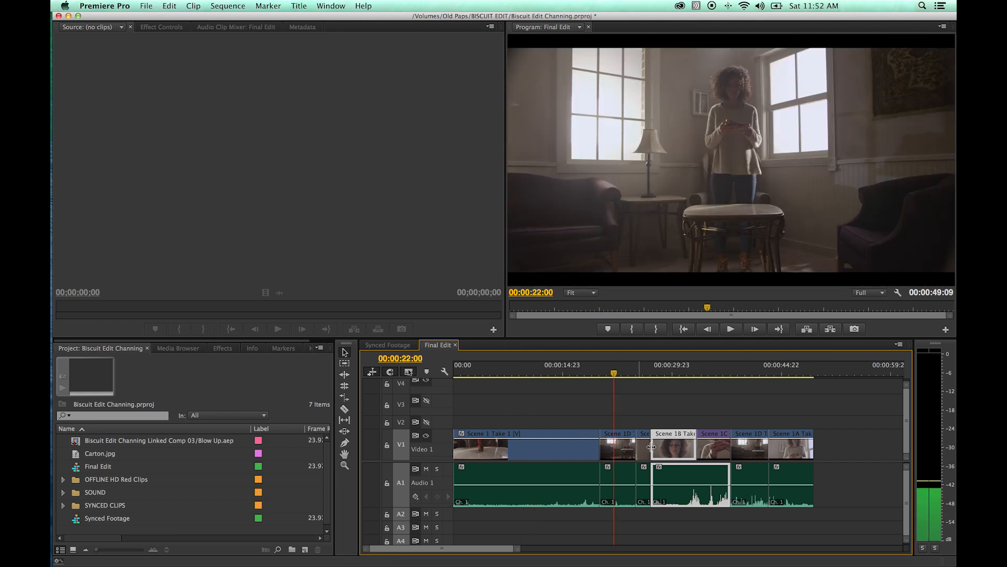
pyautogui.moveTo(514, 408); pyautogui.dragTo(681, 451)
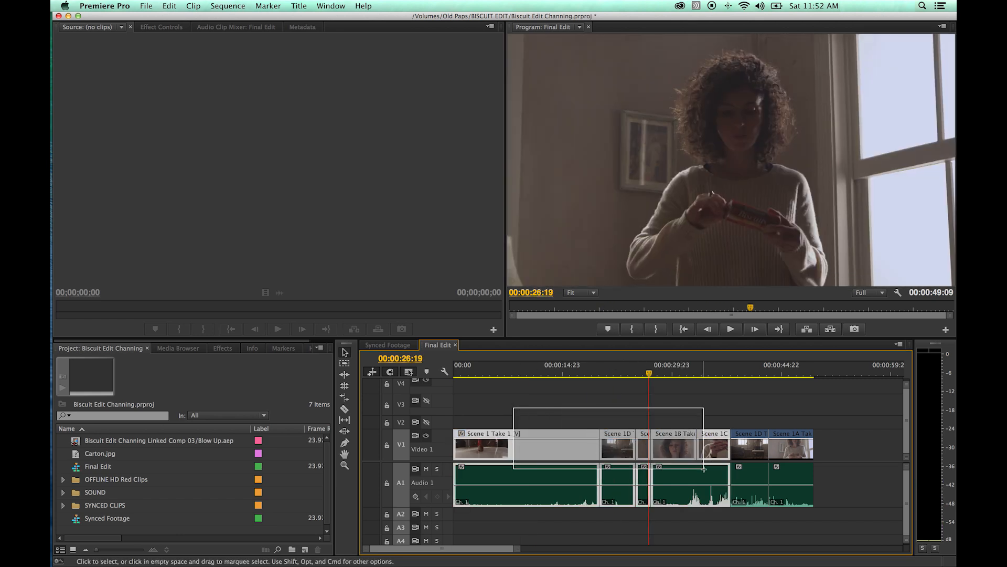
pyautogui.moveTo(704, 470); pyautogui.dragTo(704, 469)
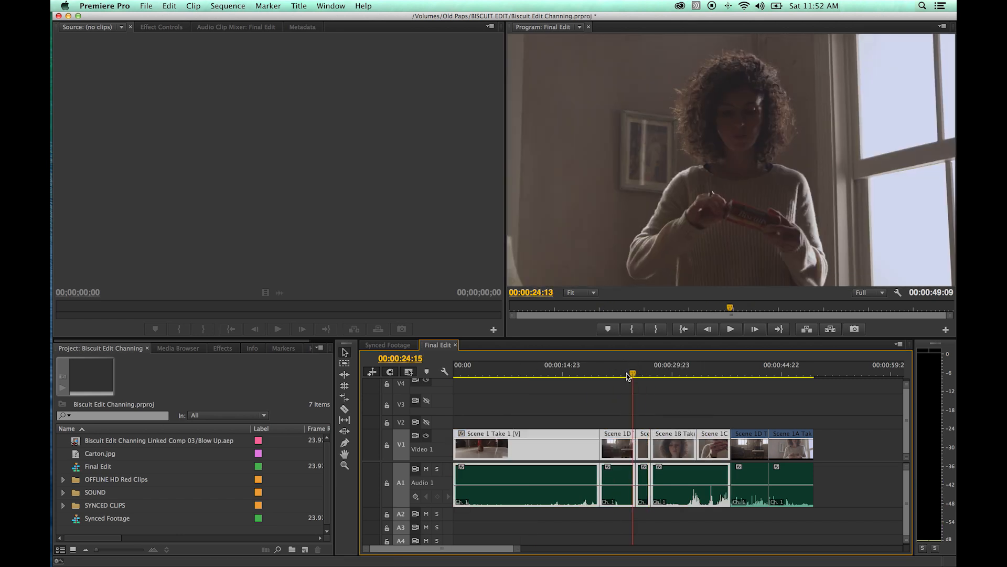
pyautogui.moveTo(631, 370); pyautogui.dragTo(478, 370)
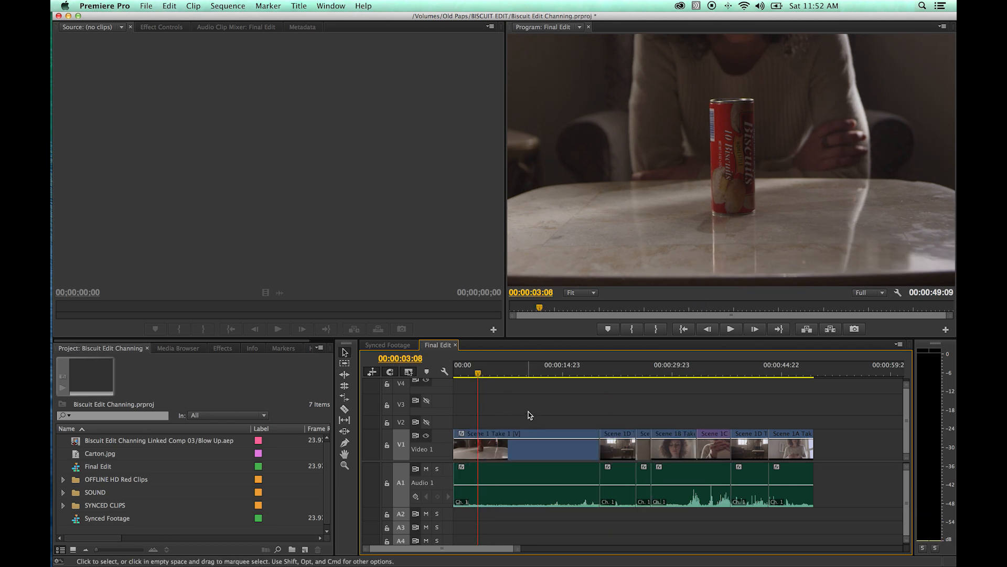
# Marquee-select the clips from Scene 1D to Scene 1C after the opening shot and scrub to preview
pyautogui.moveTo(510, 404); pyautogui.dragTo(631, 496)
pyautogui.moveTo(618, 410); pyautogui.dragTo(709, 484)
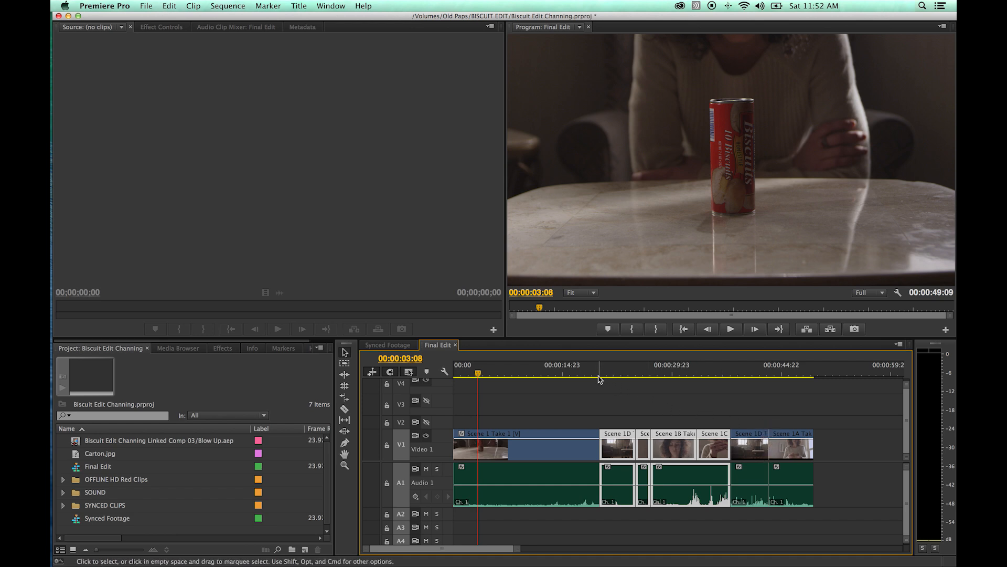
pyautogui.moveTo(599, 378); pyautogui.dragTo(587, 378)
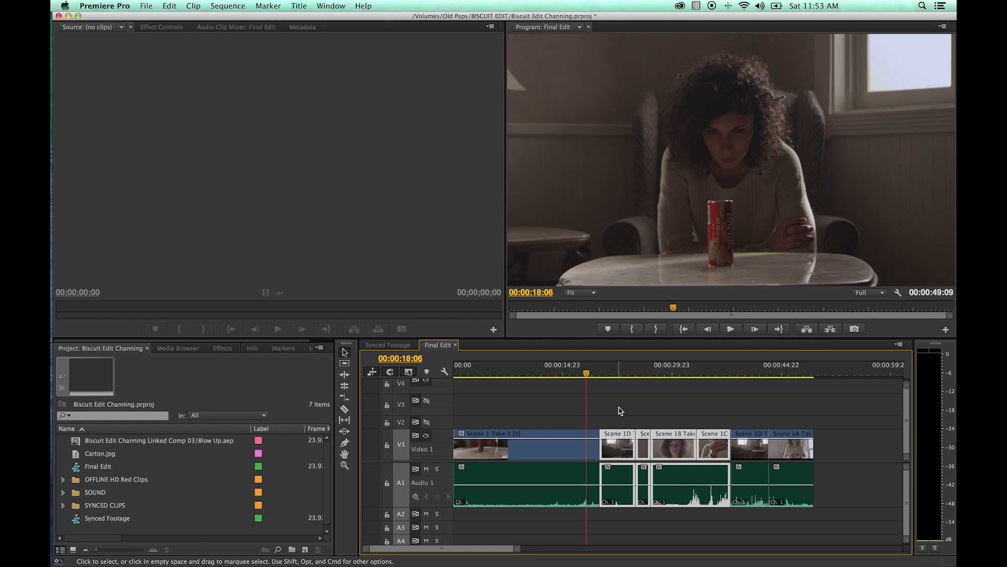
# Delete the selected middle clips after Scene 1 Take 1, undo, reselect and delete them again leaving a gap
pyautogui.press('Delete')
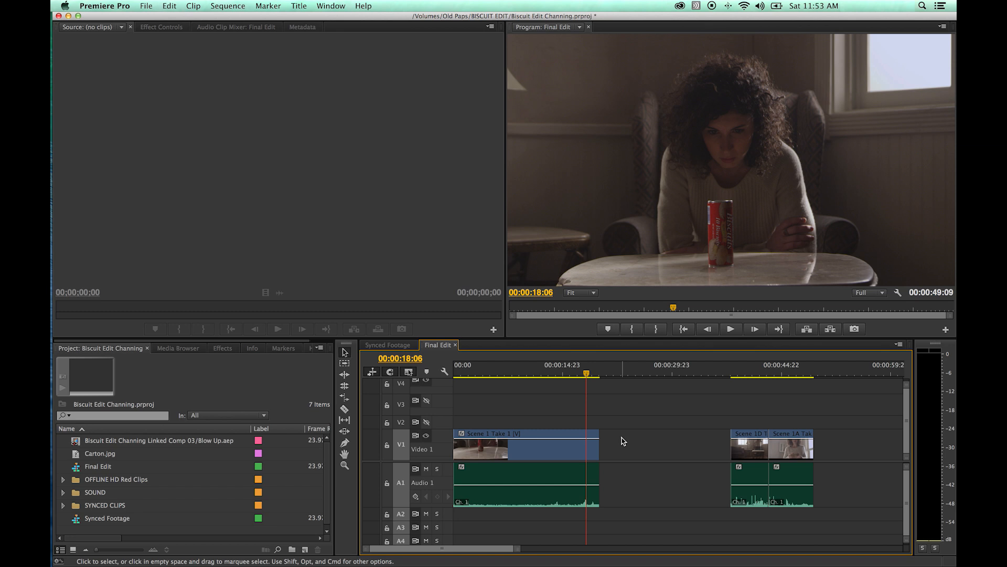
pyautogui.press('super+z')
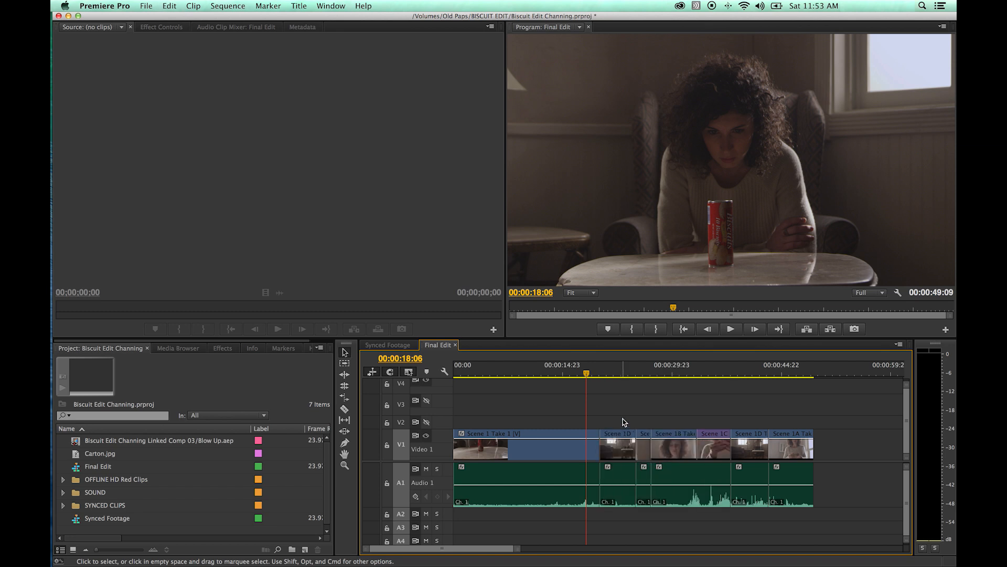
pyautogui.moveTo(622, 413); pyautogui.dragTo(706, 483)
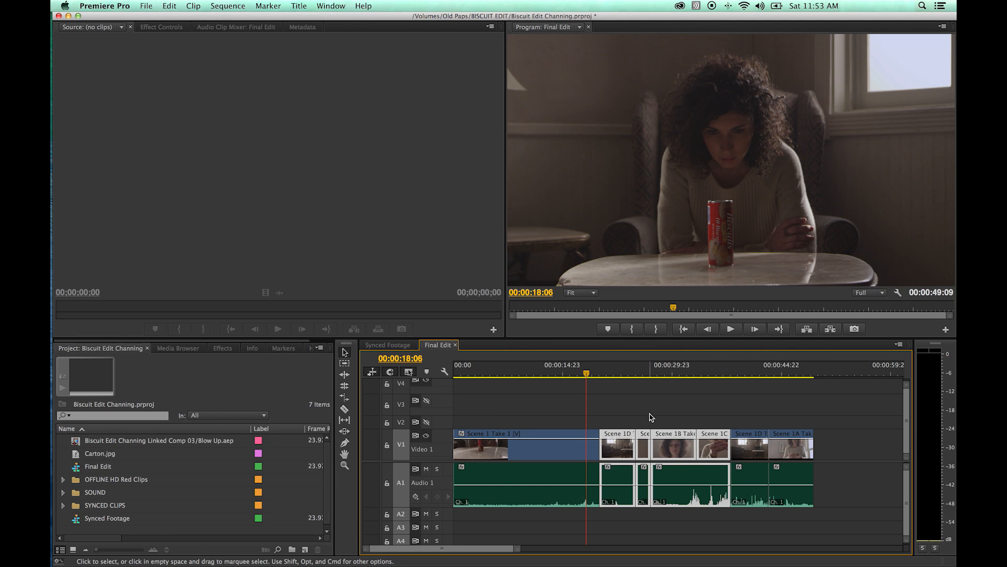
pyautogui.press('Delete')
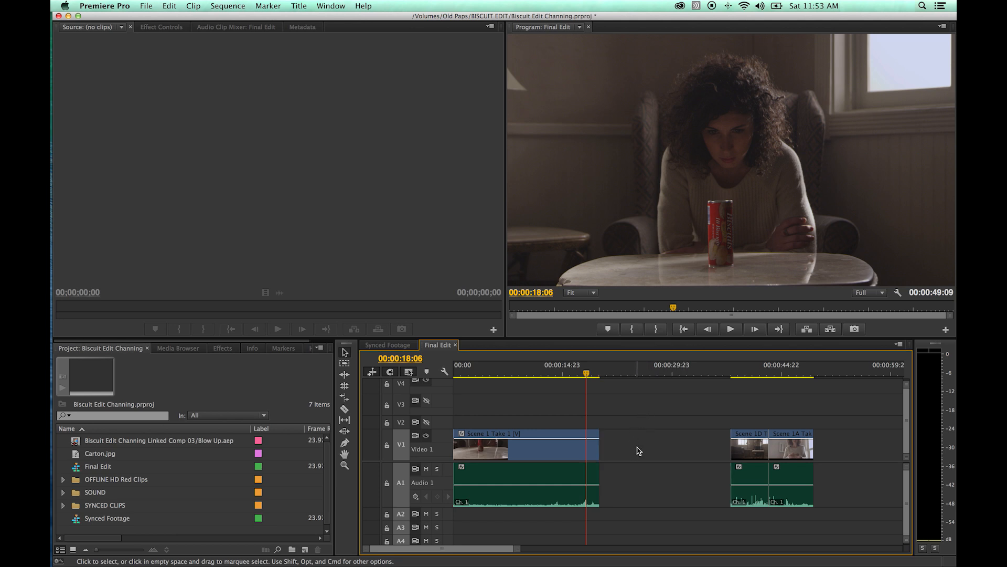
# Ripple delete the empty gap (trying Delete and the right-click menu with undos) so the sequence runs 00:00:31:10
pyautogui.click(652, 450)
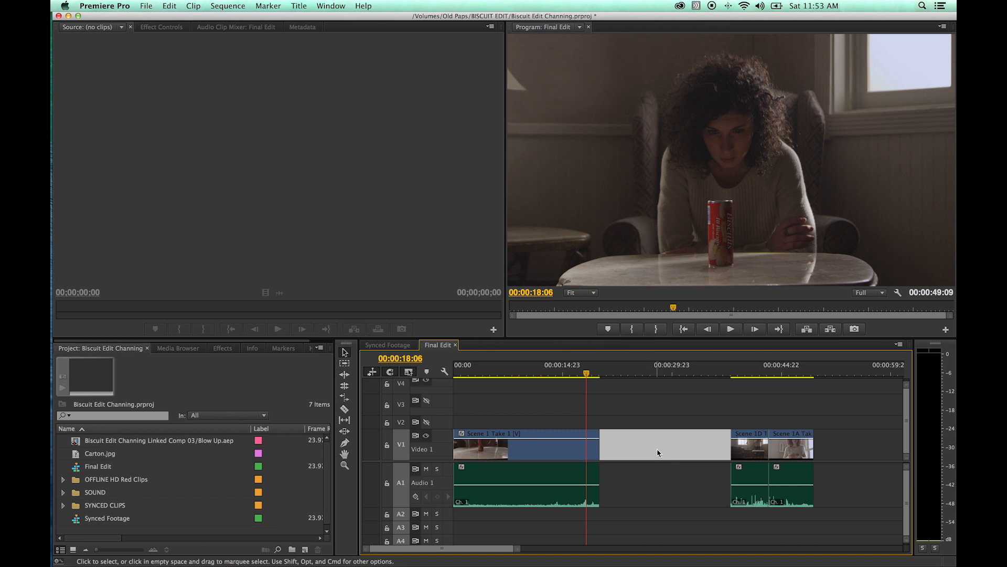
pyautogui.press('Delete')
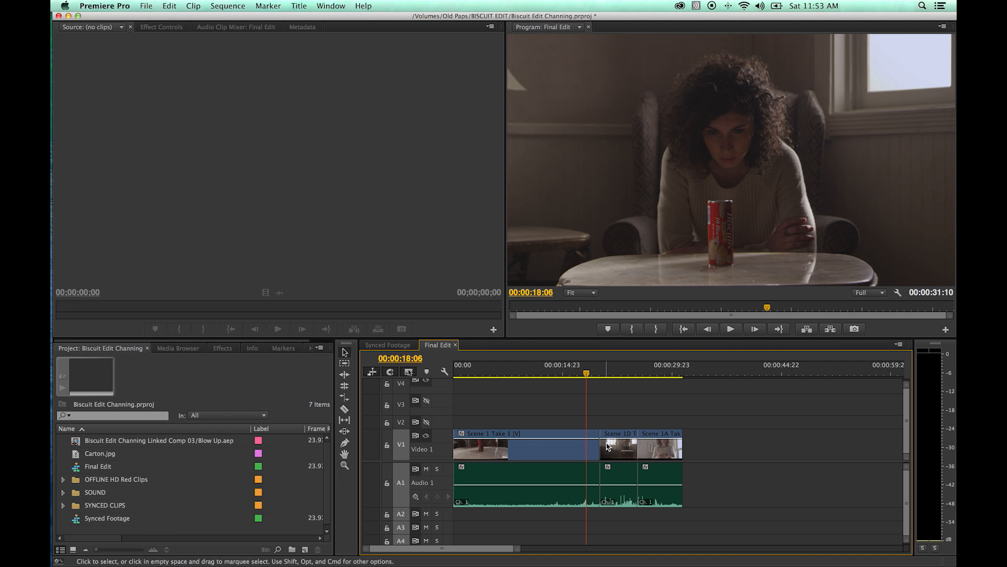
pyautogui.press('super+z')
pyautogui.rightClick(628, 448)
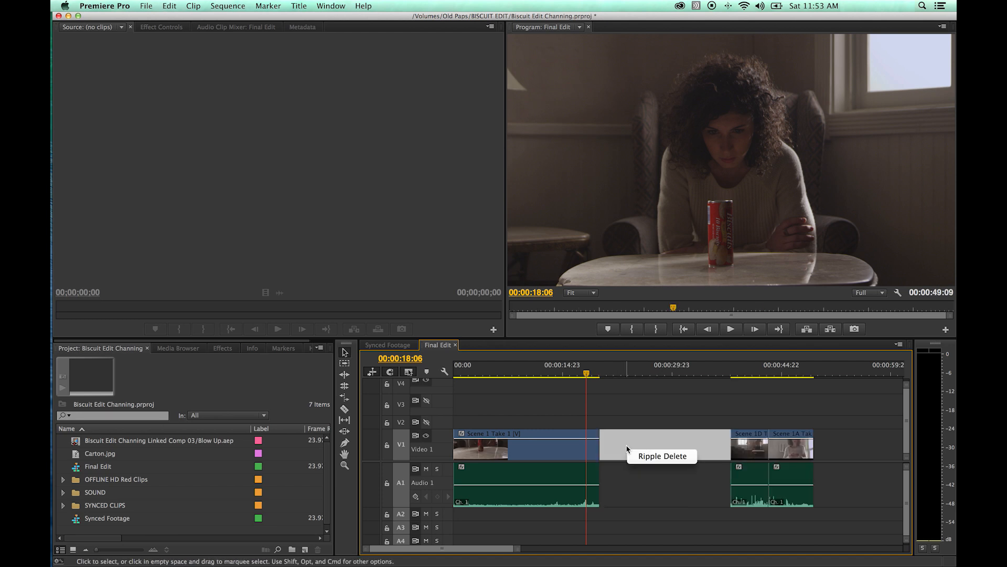
pyautogui.click(653, 443)
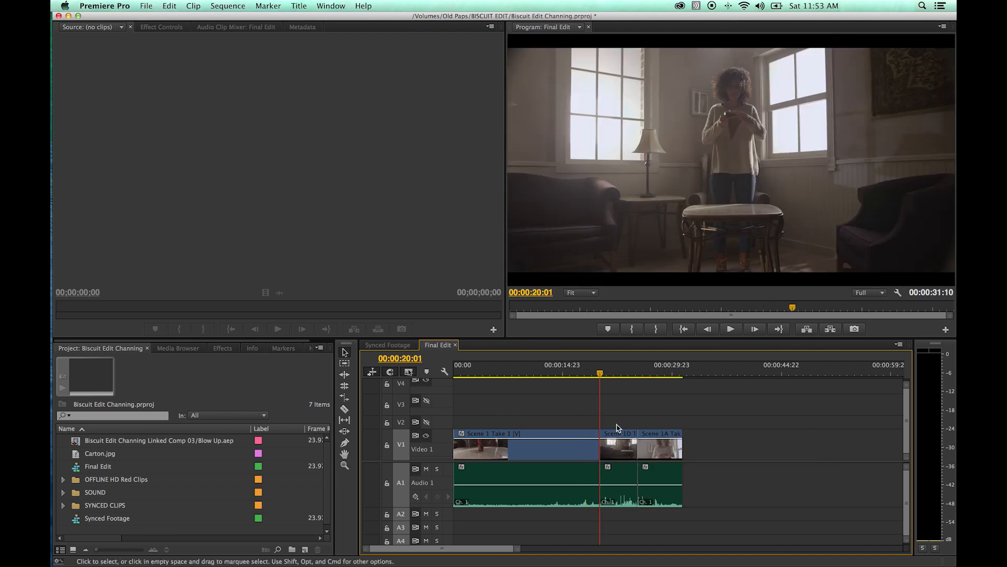
pyautogui.press('super+s')
pyautogui.press('super+z')
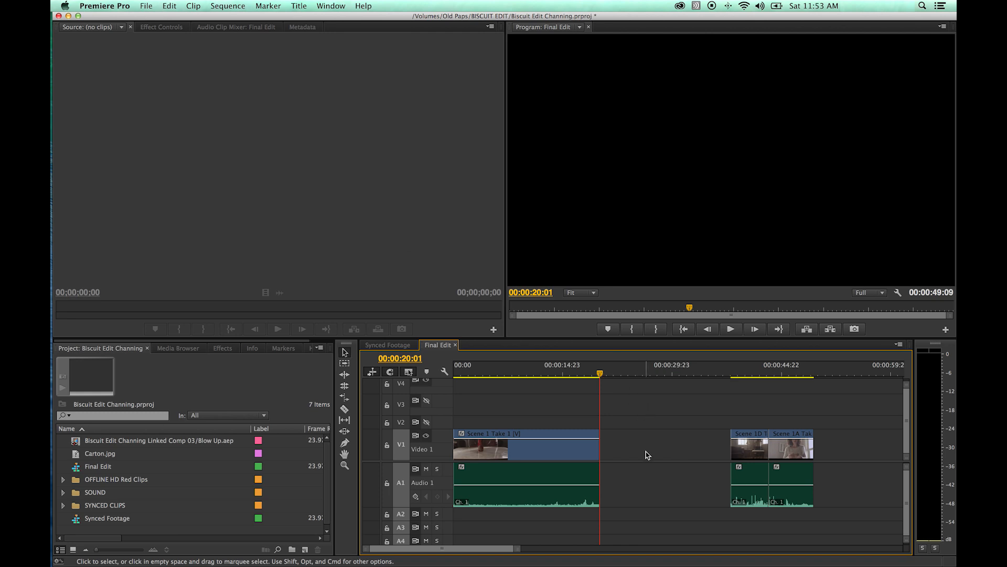
pyautogui.click(645, 448)
pyautogui.press('Delete')
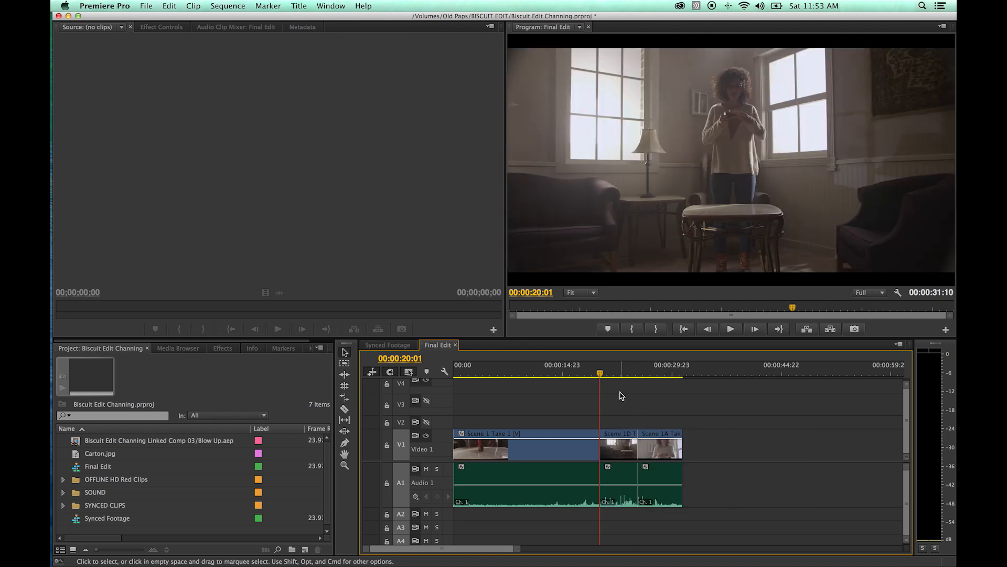
# Jump between edits to Scene 1A and undo/redo the Scene 1B and 1C deletion
pyautogui.press('Down')
pyautogui.press('Up')
pyautogui.press('Down')
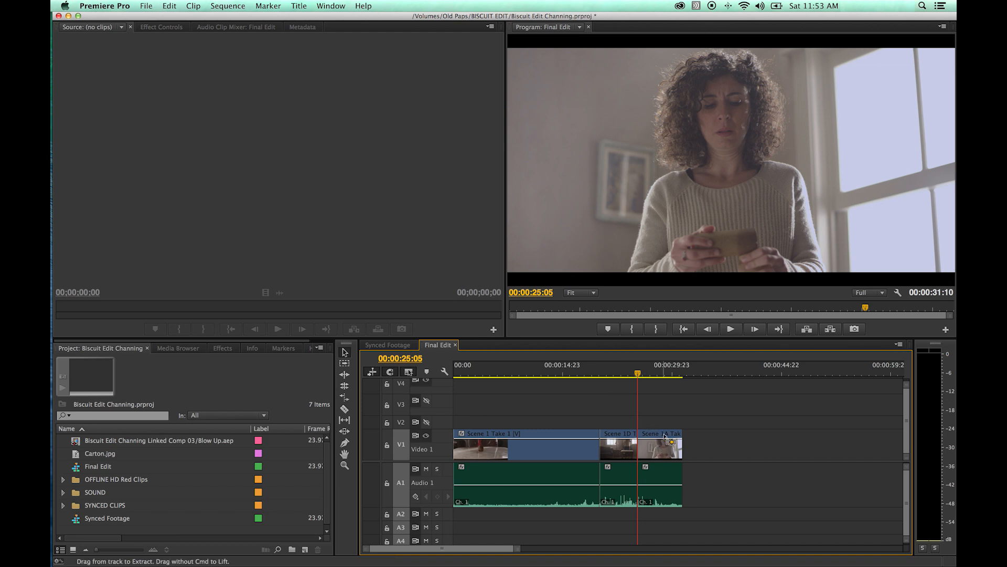
pyautogui.press('super+z')
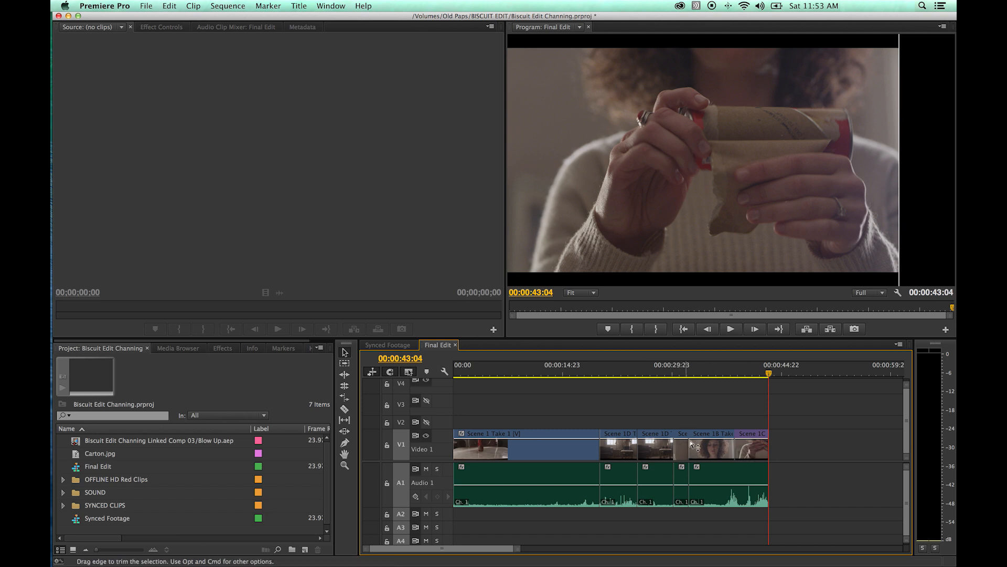
pyautogui.press('super+shift+z')
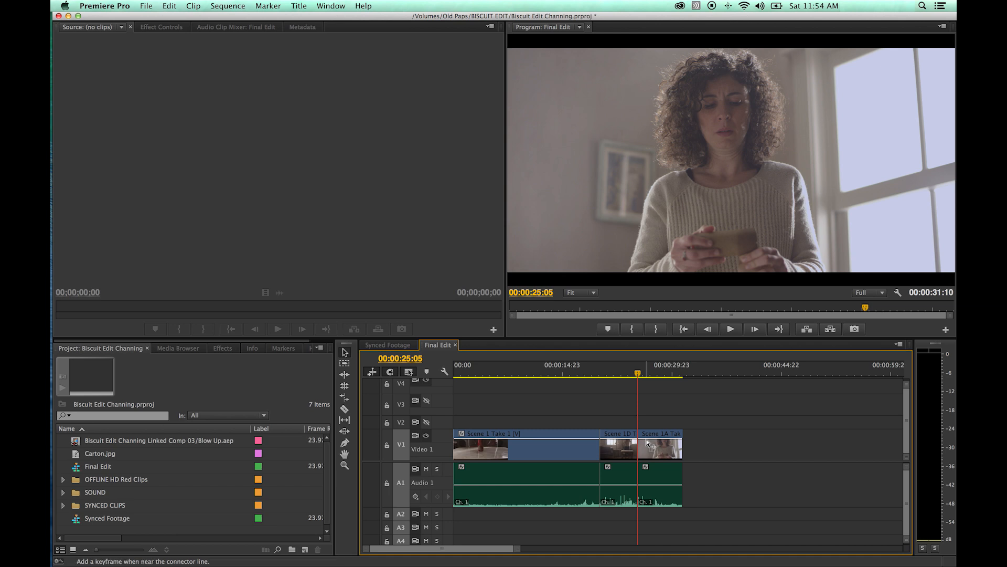
# Undo to restore all deleted clips at 00:00:49:09, then drag Scene 1C ahead of a Scene 1D clip
pyautogui.press('super+z')
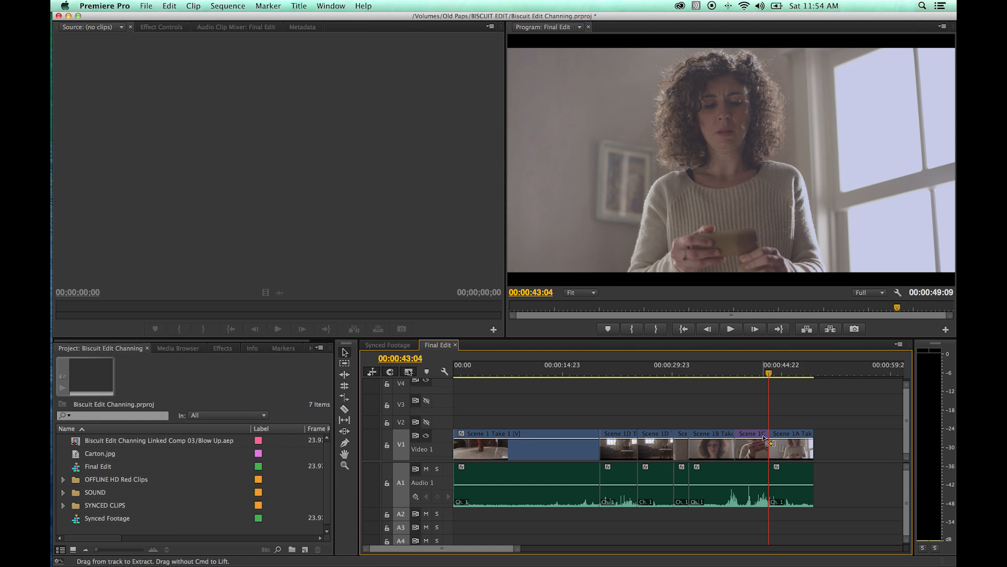
pyautogui.moveTo(770, 443); pyautogui.dragTo(642, 445)
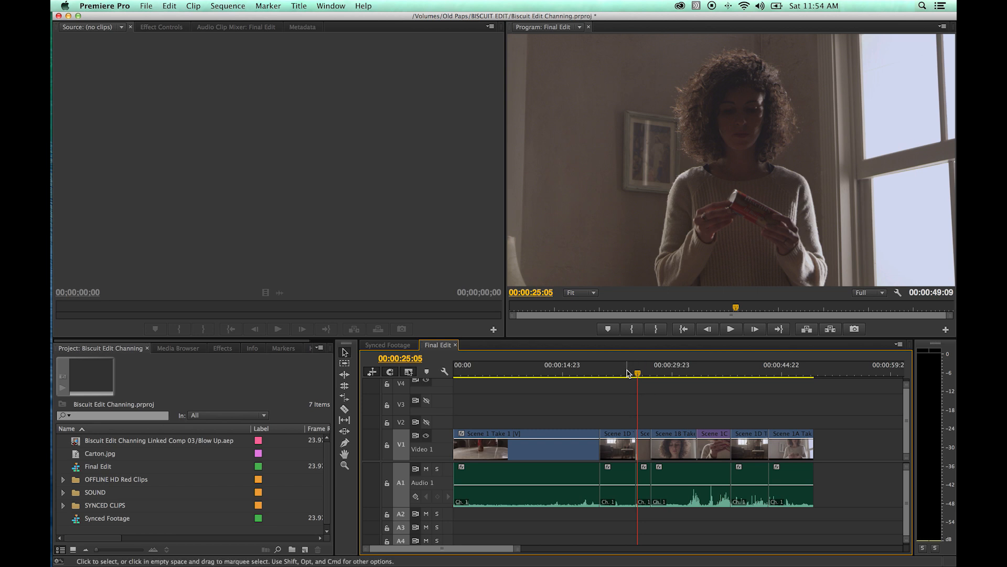
pyautogui.click(612, 364)
# Stop playback, select Scene 1D and the clip after it, and paste-insert them at 00:00:38:00
pyautogui.press('space')
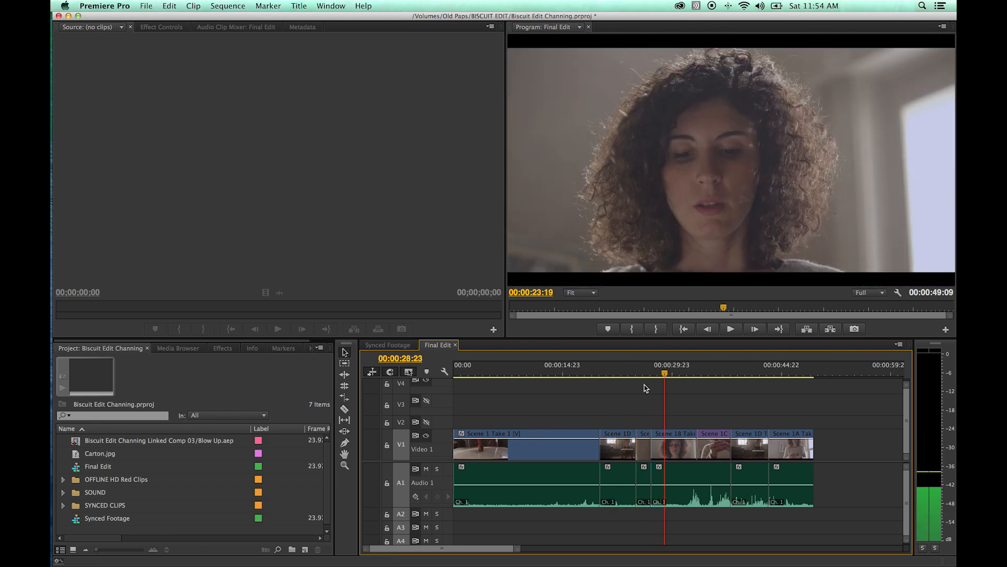
pyautogui.moveTo(618, 403); pyautogui.dragTo(644, 453)
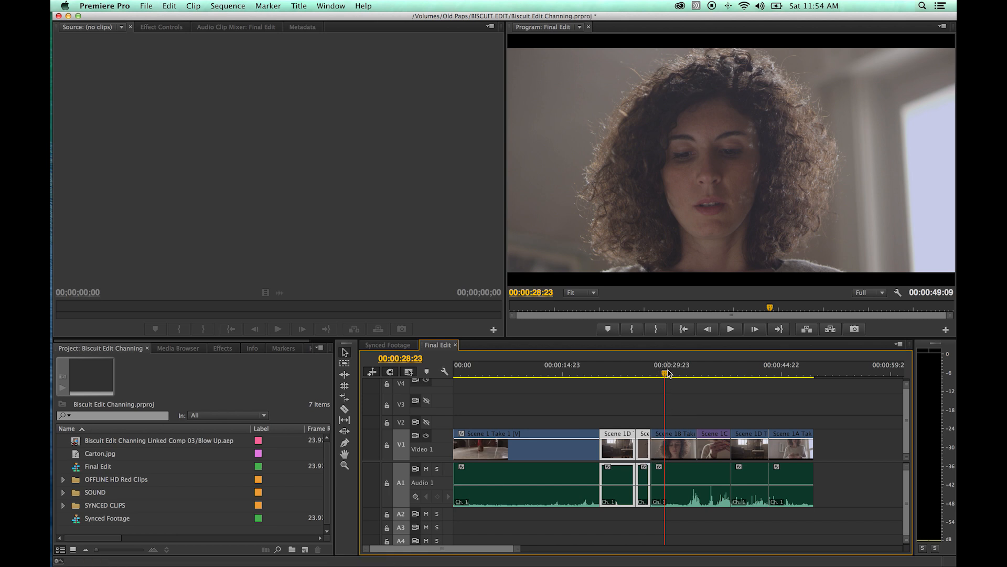
pyautogui.moveTo(667, 373); pyautogui.dragTo(728, 377)
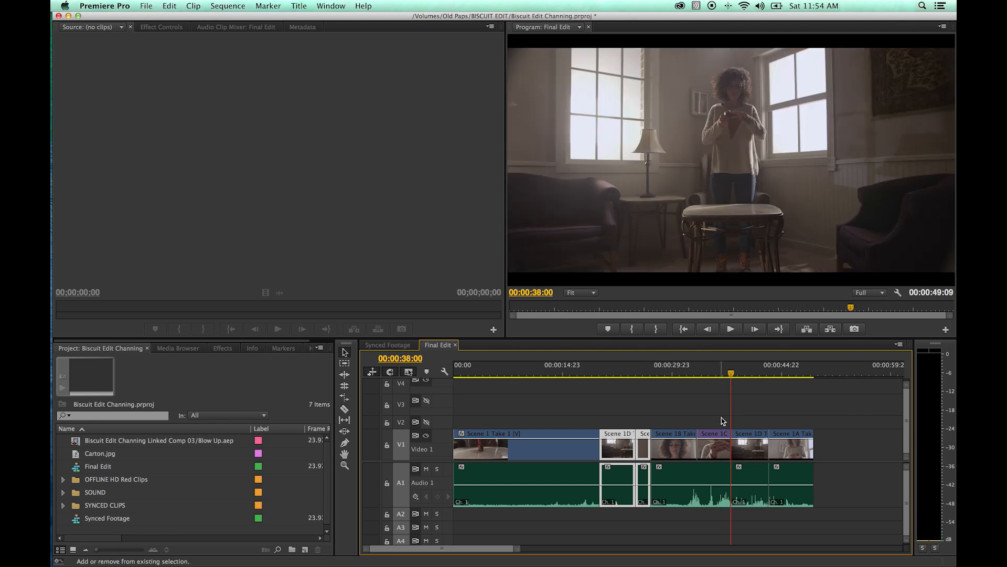
pyautogui.press('super+shift+v')
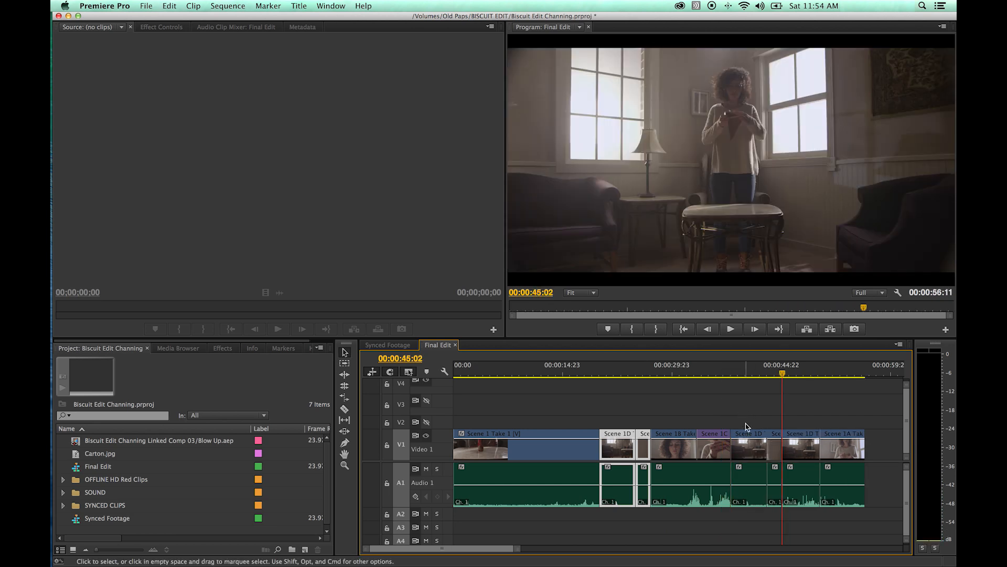
# Ripple delete the duplicate Scene 1D pair with Shift+Delete and scrub the playhead back to 00:00:17:07
pyautogui.moveTo(751, 417); pyautogui.dragTo(775, 461)
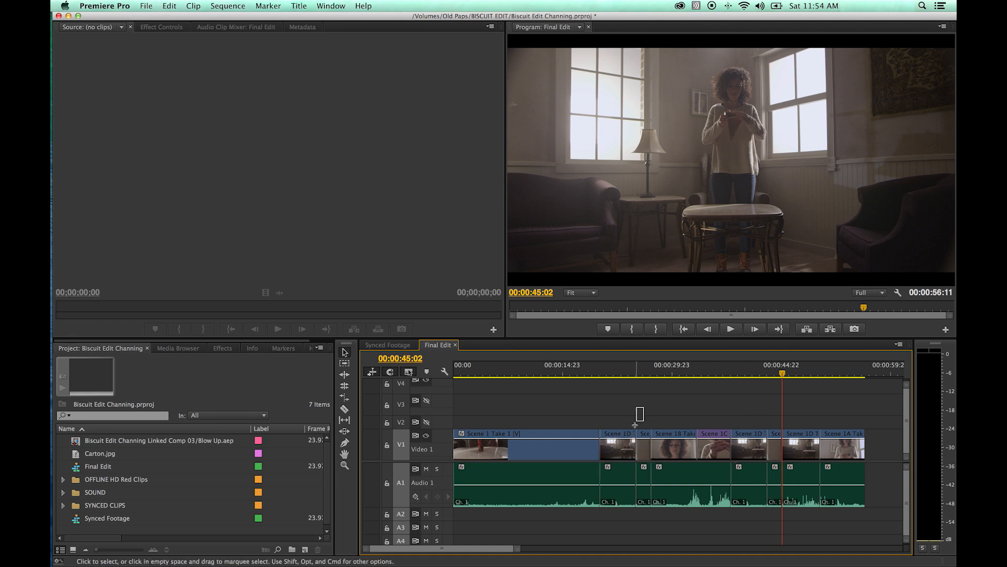
pyautogui.moveTo(638, 413); pyautogui.dragTo(622, 461)
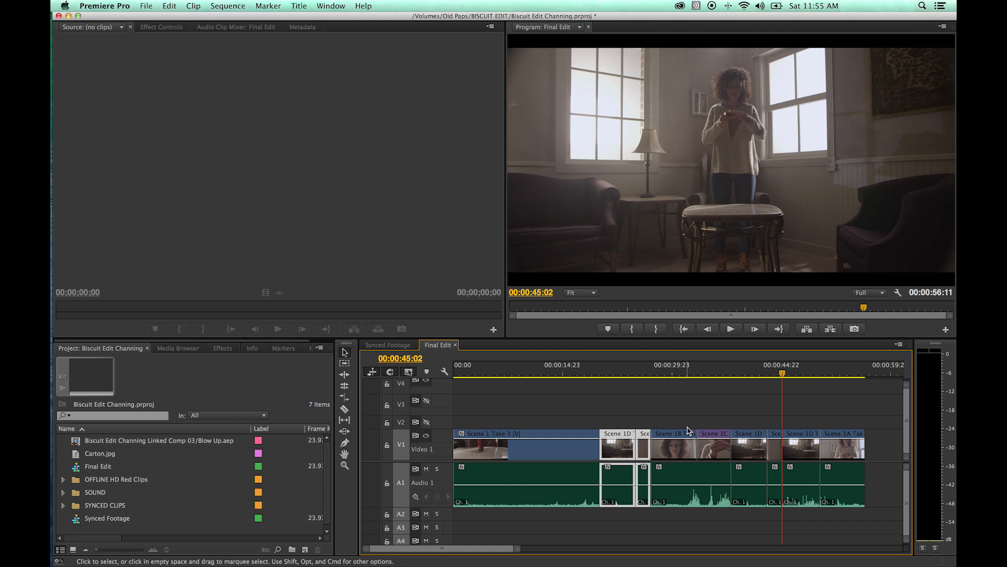
pyautogui.hotkey('shift', 'Delete')
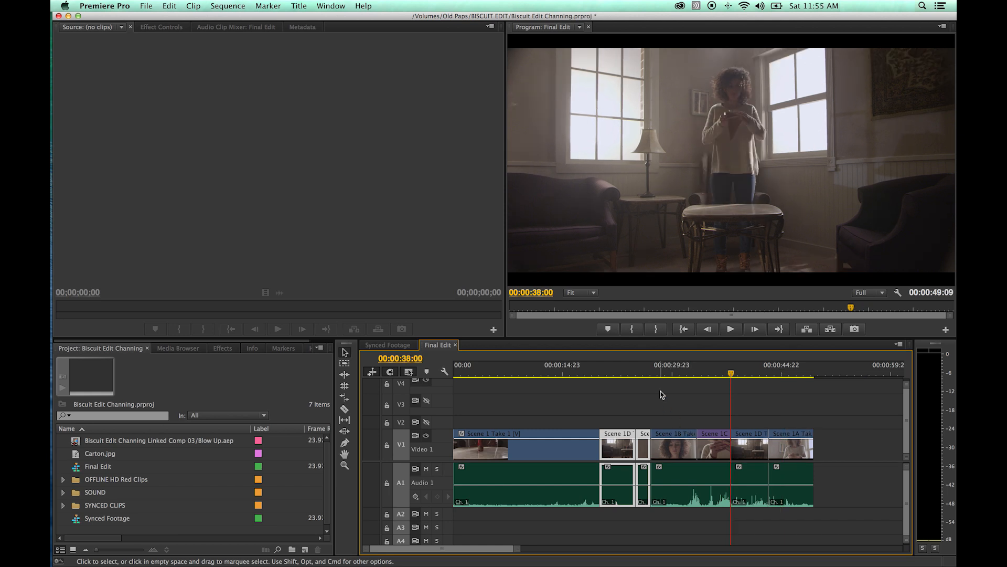
pyautogui.click(660, 378)
pyautogui.moveTo(659, 378); pyautogui.dragTo(579, 375)
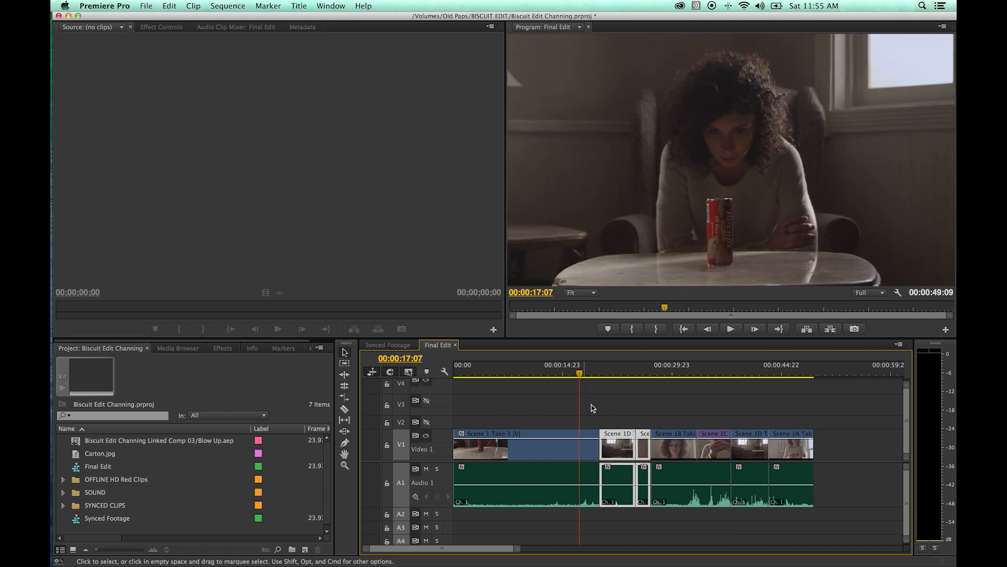
pyautogui.click(646, 418)
pyautogui.click(756, 375)
pyautogui.press('space')
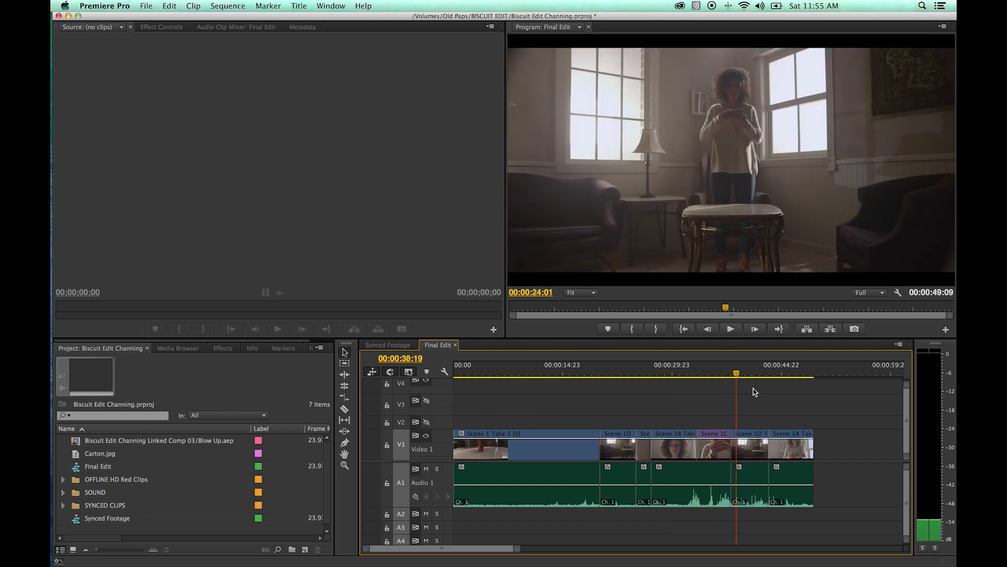
pyautogui.press('space')
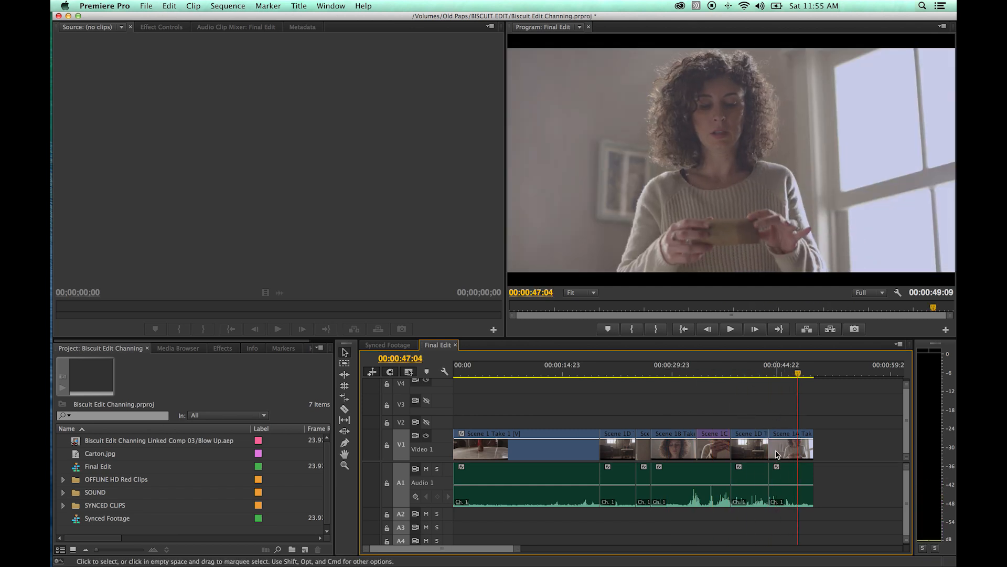
pyautogui.moveTo(787, 447)
pyautogui.mouseDown()
pyautogui.moveTo(836, 455)
pyautogui.moveTo(808, 453)
pyautogui.mouseUp()
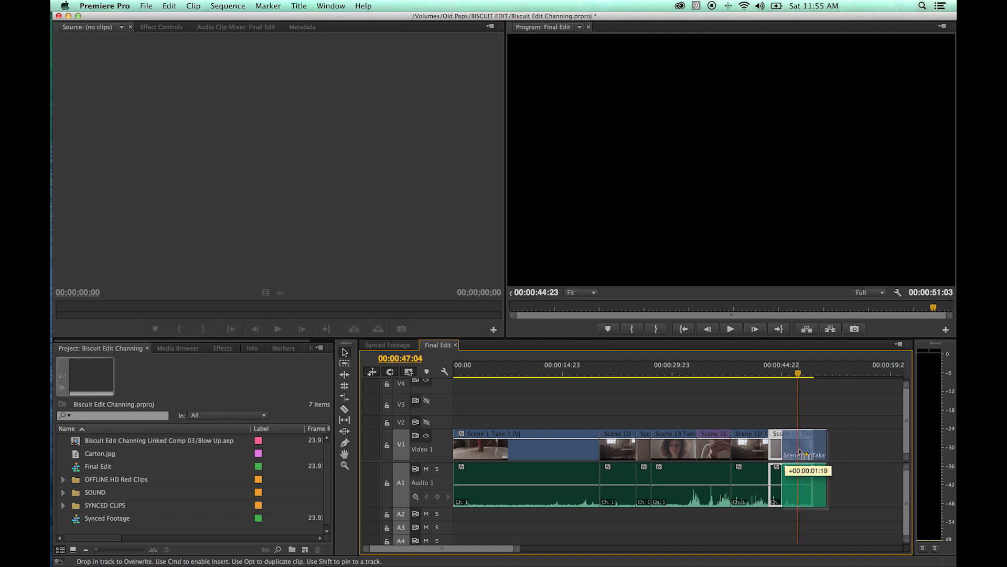
pyautogui.moveTo(808, 453); pyautogui.dragTo(800, 456)
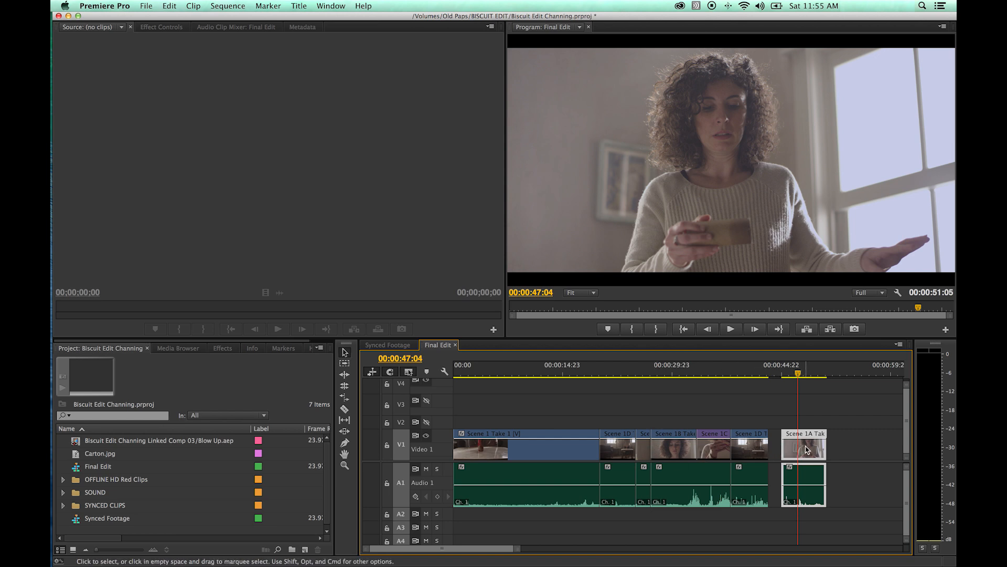
pyautogui.moveTo(806, 449); pyautogui.dragTo(682, 447)
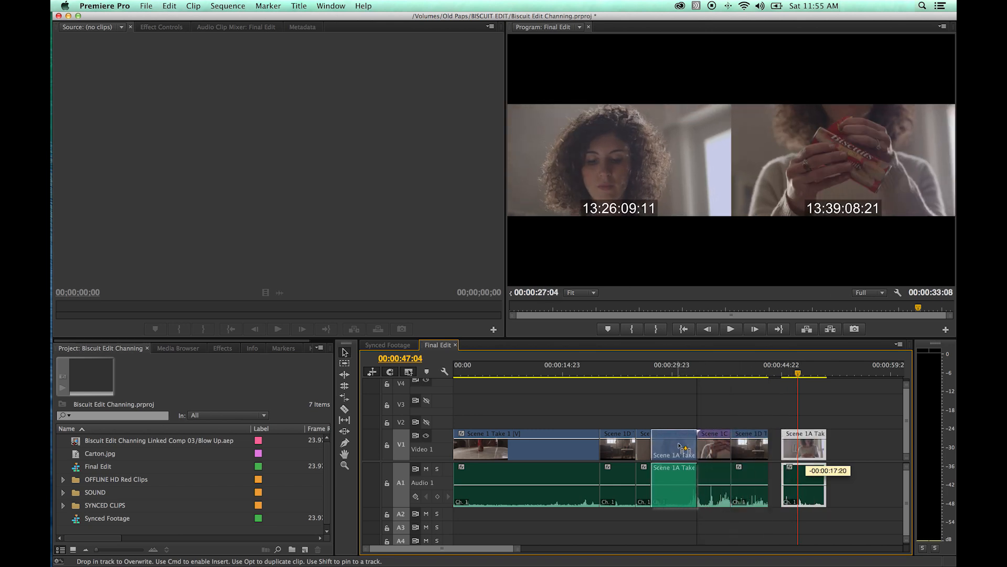
pyautogui.moveTo(682, 447); pyautogui.dragTo(682, 447)
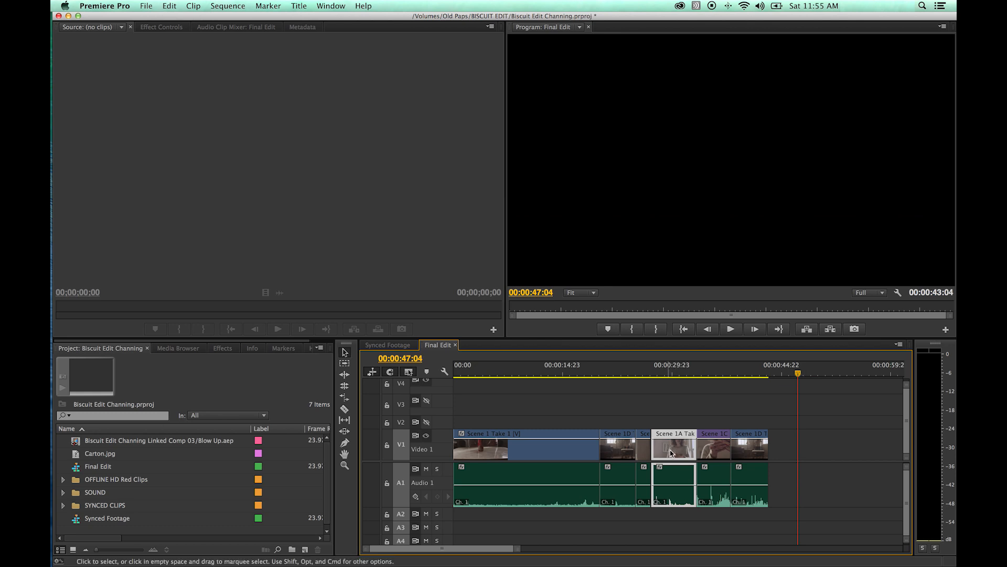
pyautogui.press('super+z')
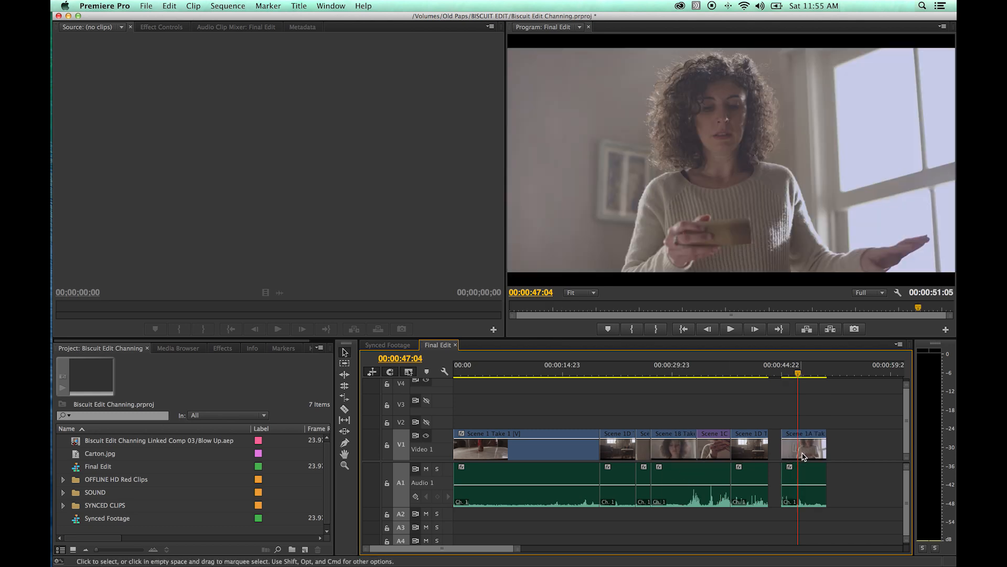
pyautogui.moveTo(805, 454); pyautogui.dragTo(681, 453)
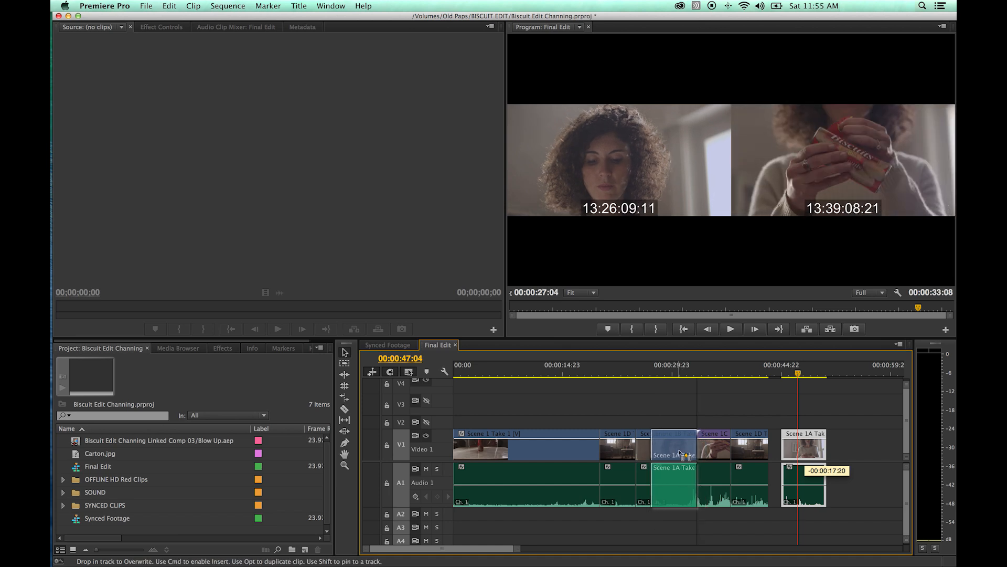
pyautogui.moveTo(679, 453); pyautogui.dragTo(679, 453)
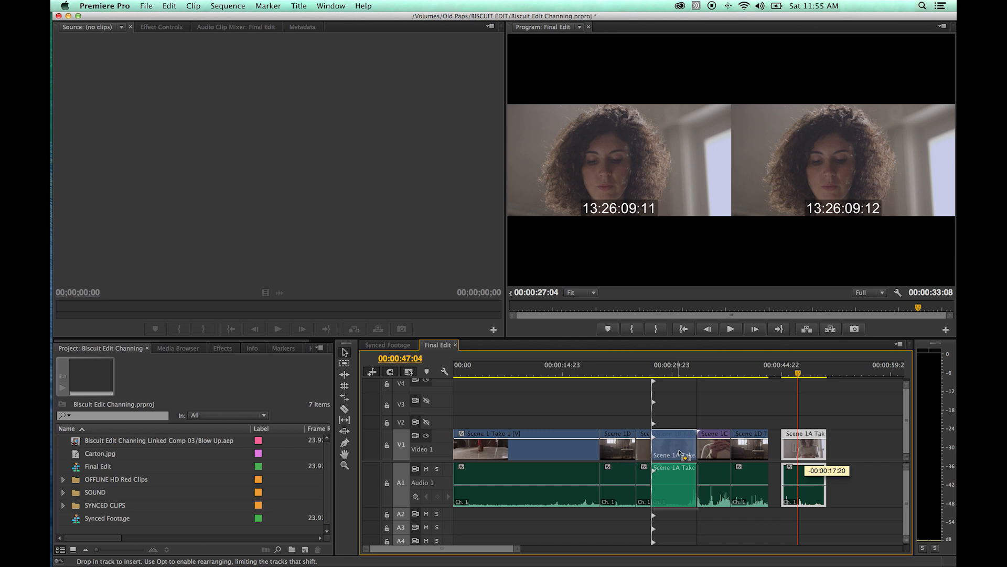
pyautogui.moveTo(681, 454); pyautogui.dragTo(680, 453)
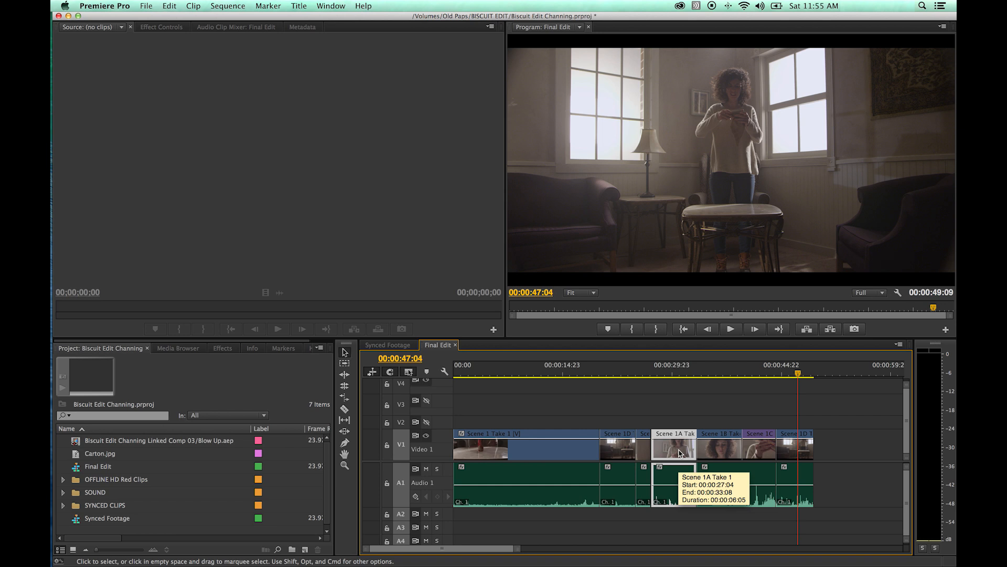
pyautogui.click(675, 369)
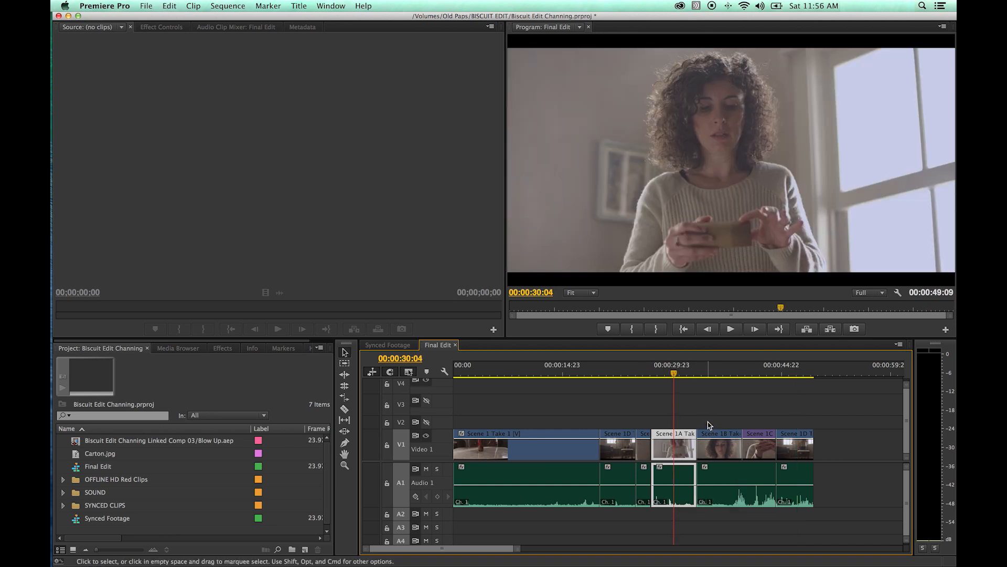
pyautogui.press('super+z')
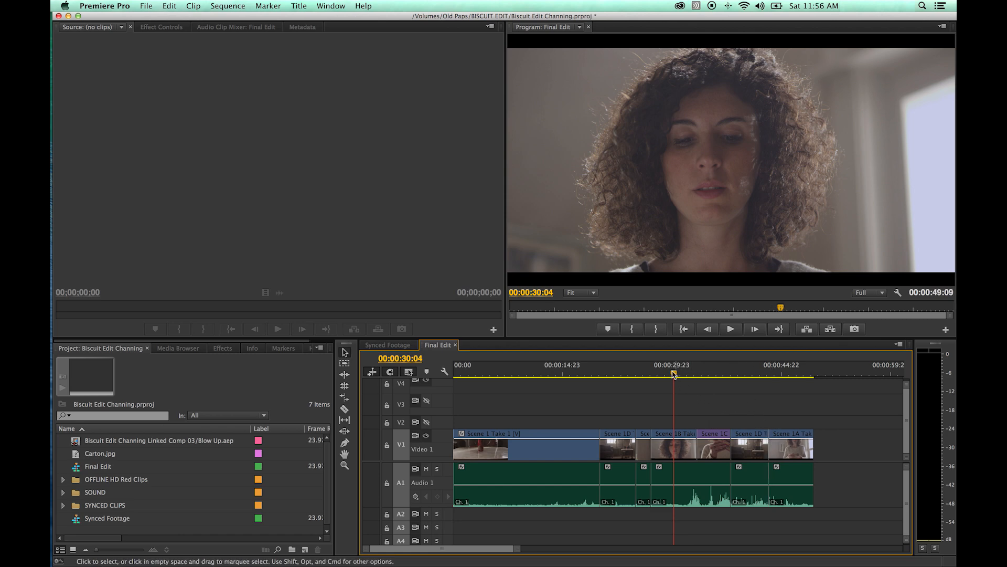
pyautogui.moveTo(674, 374)
pyautogui.mouseDown()
pyautogui.moveTo(699, 385)
pyautogui.moveTo(808, 375)
pyautogui.mouseUp()
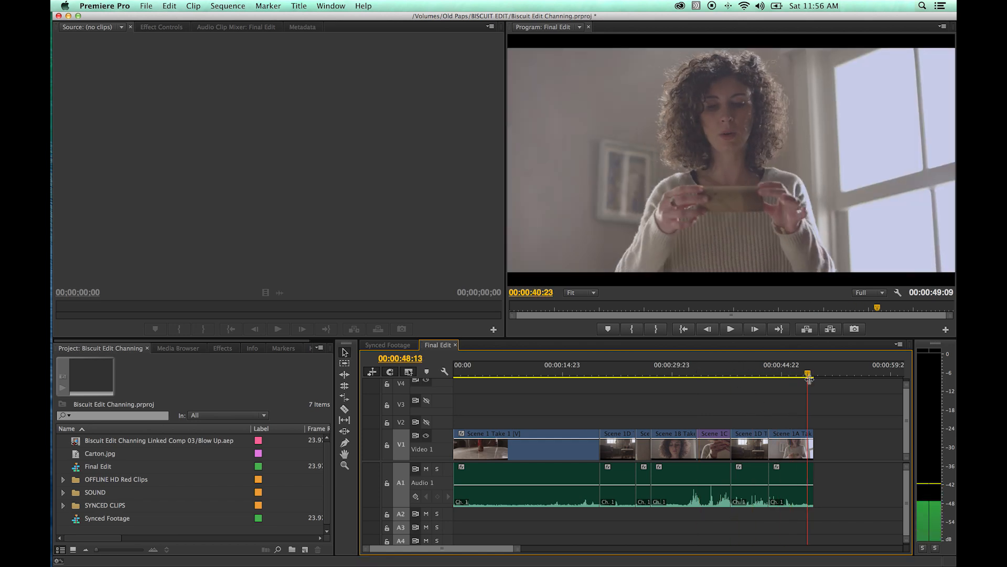
pyautogui.click(498, 370)
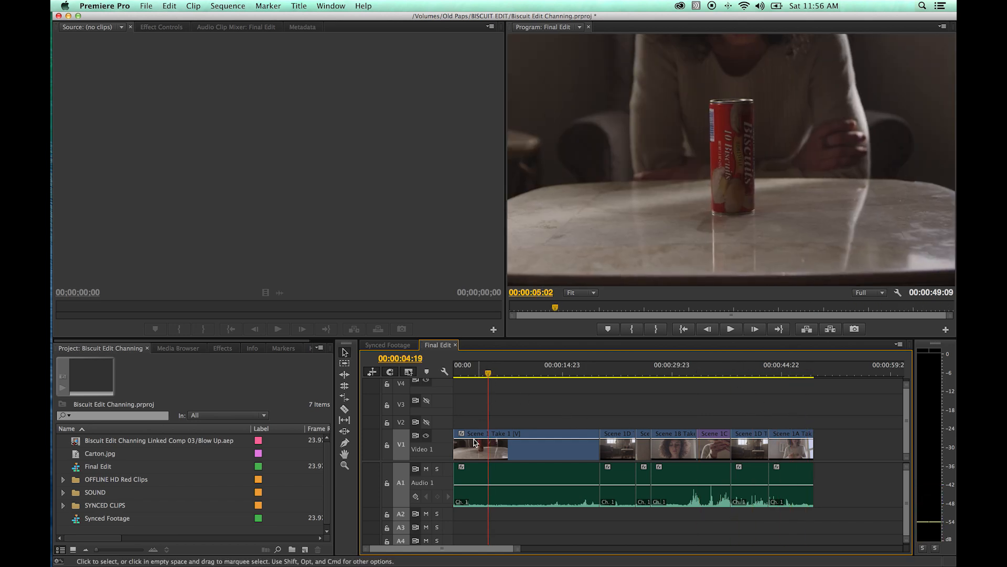
pyautogui.click(585, 370)
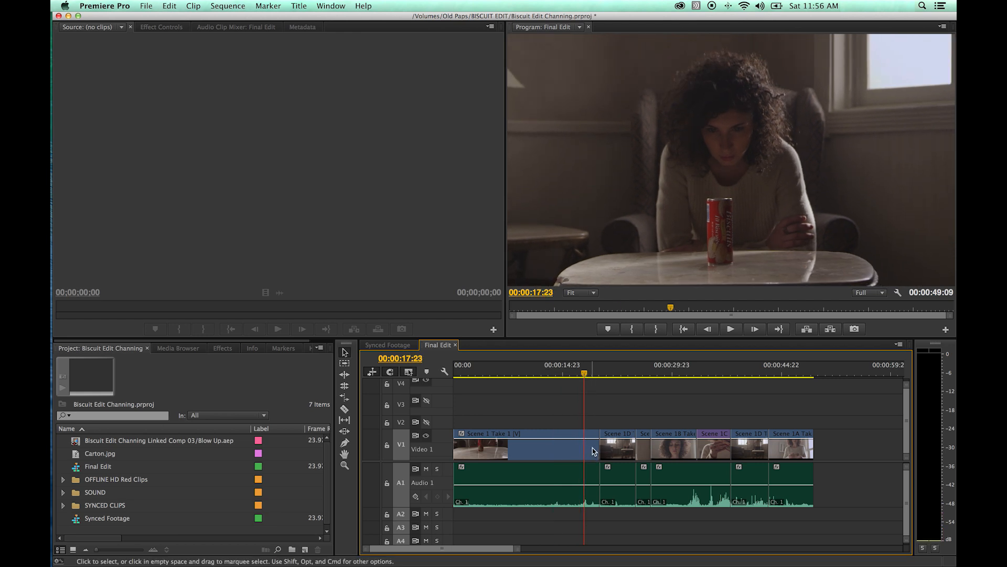
pyautogui.press('=')
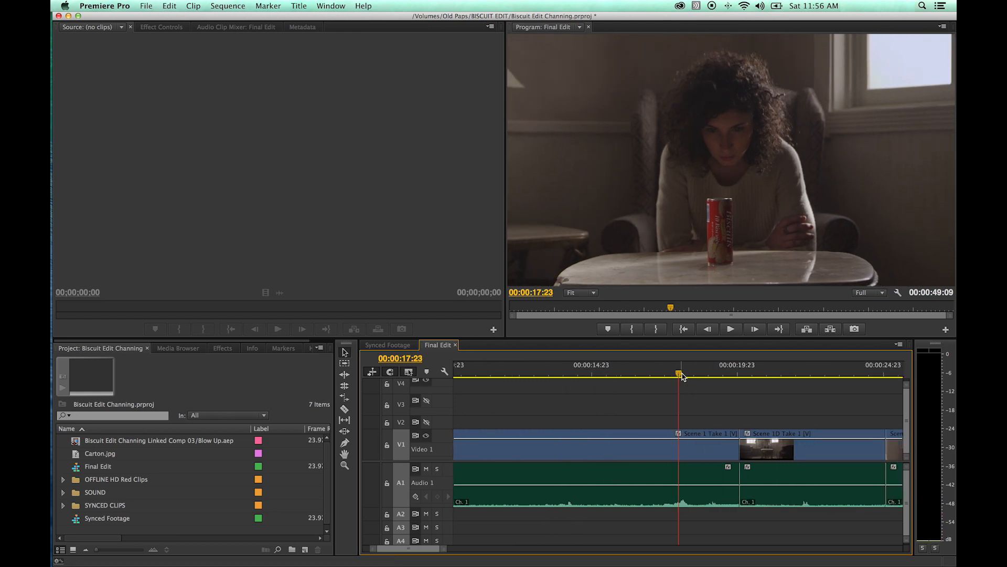
pyautogui.press('space')
pyautogui.press('space')
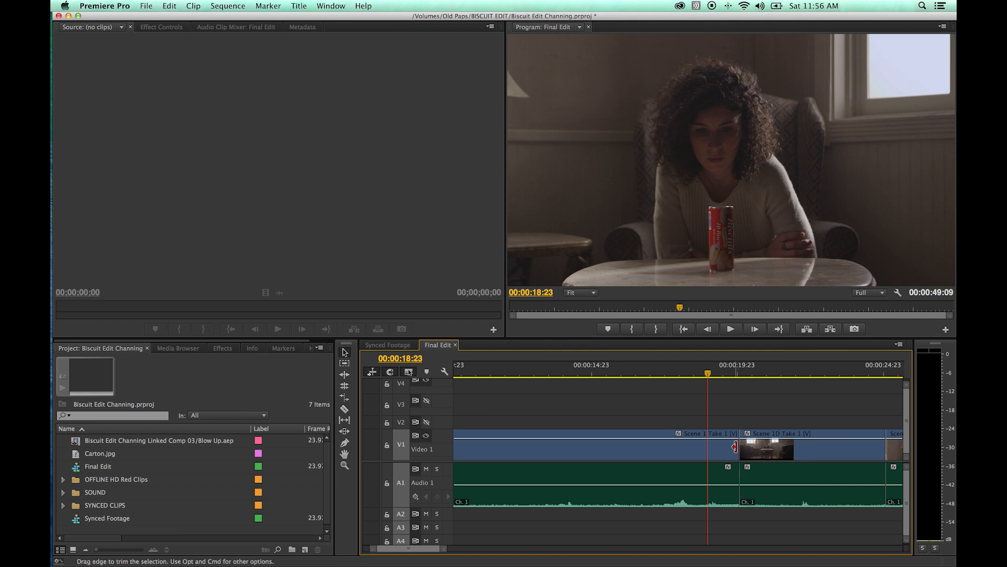
# Trim the Scene 1 Take 1 out-point back and forth, leaving it short of Scene 1D with a gap
pyautogui.click(735, 447)
pyautogui.moveTo(734, 447); pyautogui.dragTo(732, 447)
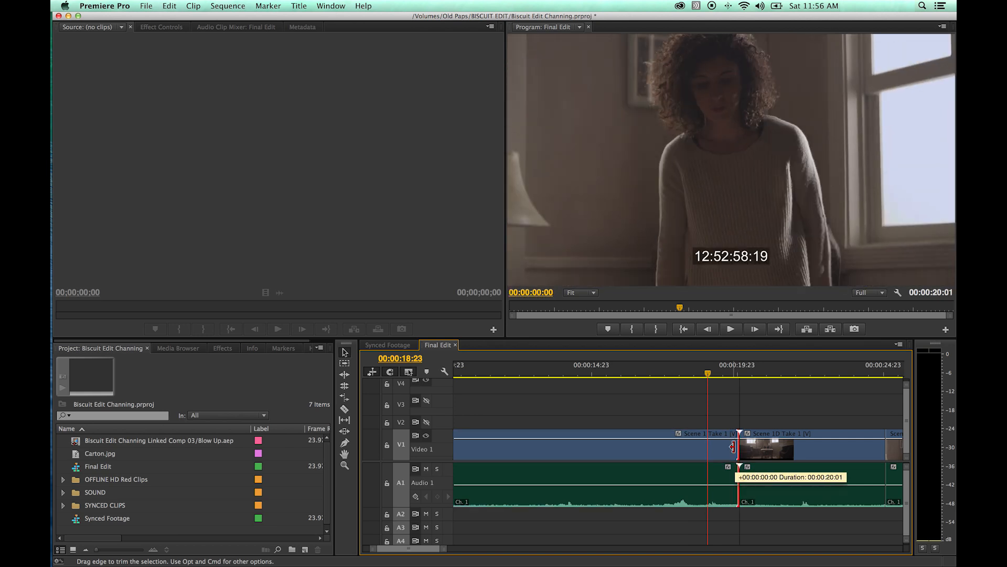
pyautogui.moveTo(732, 447); pyautogui.dragTo(697, 447)
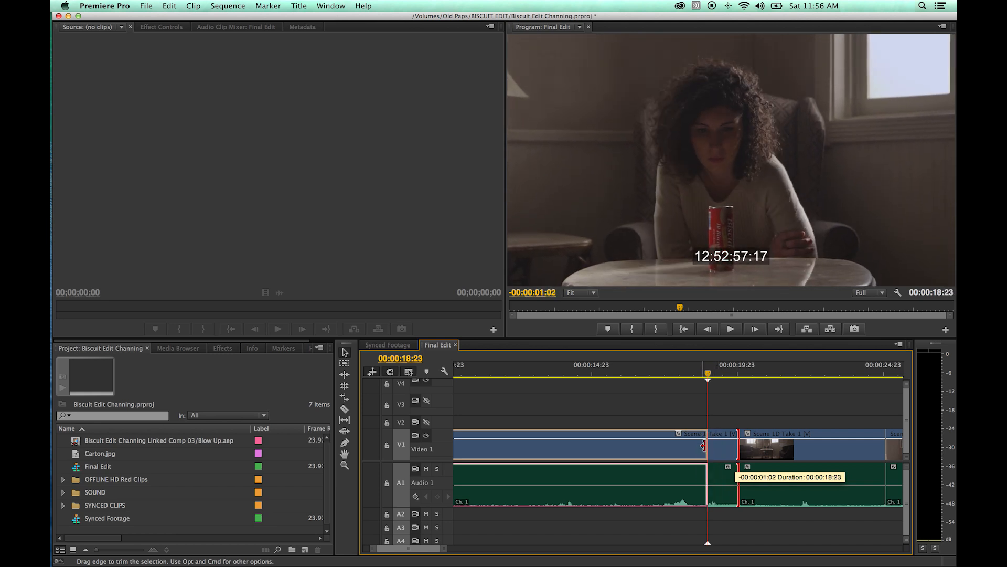
pyautogui.moveTo(707, 447); pyautogui.dragTo(710, 447)
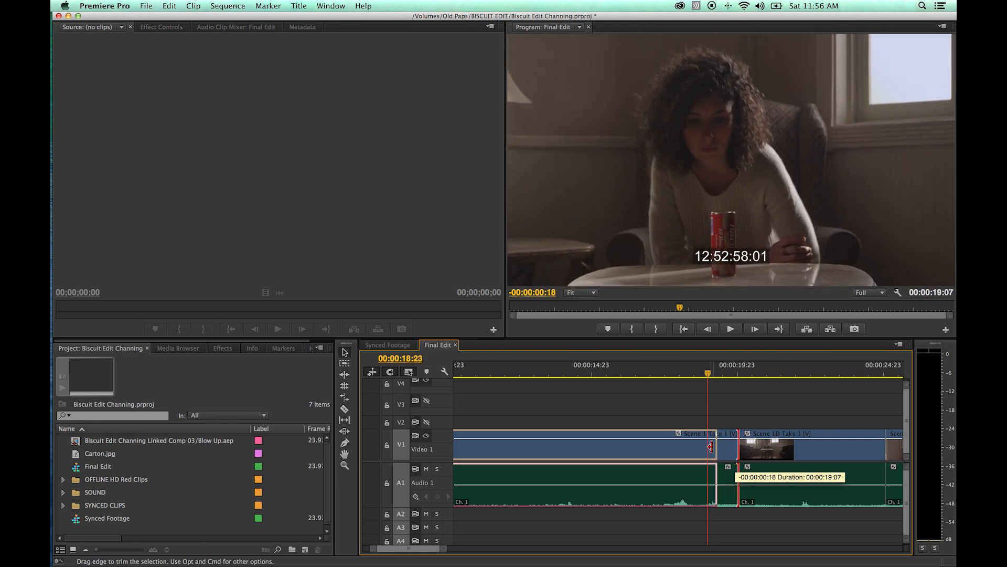
pyautogui.moveTo(710, 447); pyautogui.dragTo(712, 447)
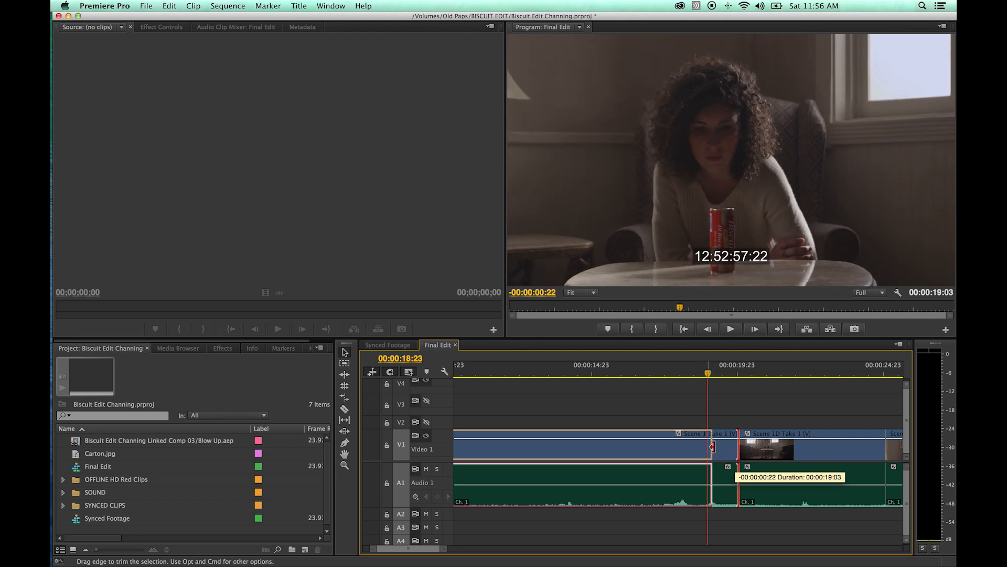
pyautogui.moveTo(712, 447)
pyautogui.mouseDown()
pyautogui.moveTo(726, 447)
pyautogui.moveTo(650, 446)
pyautogui.mouseUp()
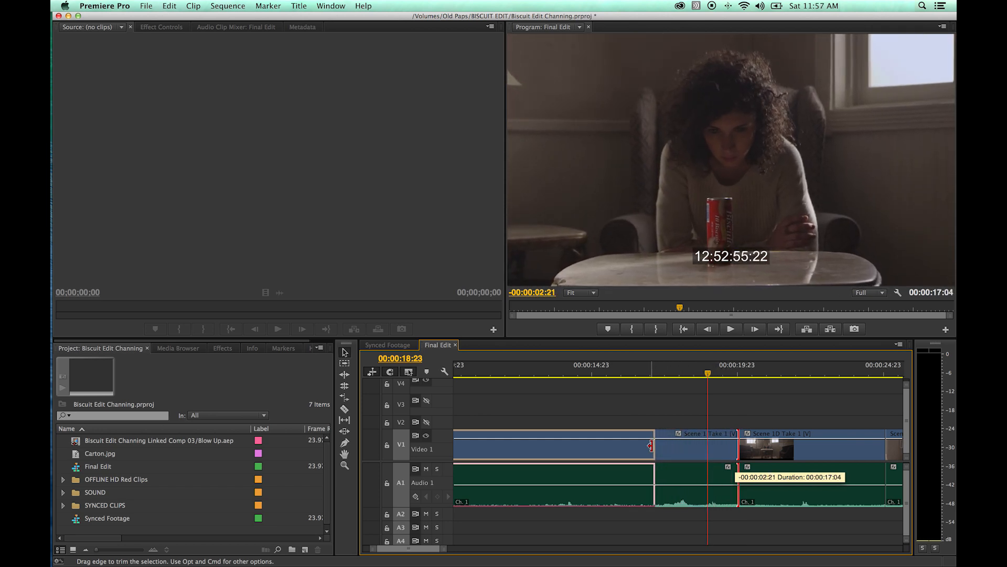
pyautogui.moveTo(650, 447); pyautogui.dragTo(641, 446)
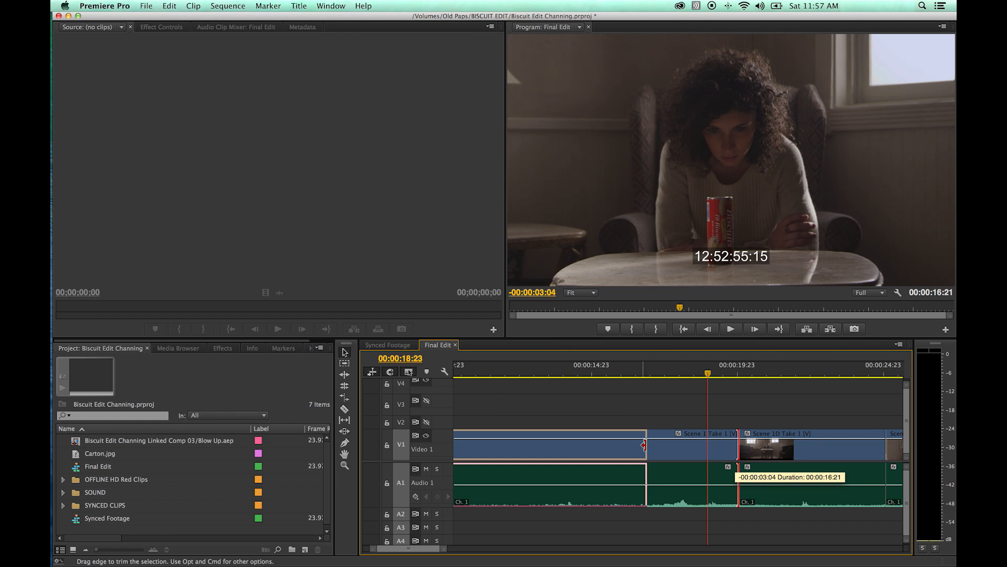
pyautogui.moveTo(642, 446); pyautogui.dragTo(720, 446)
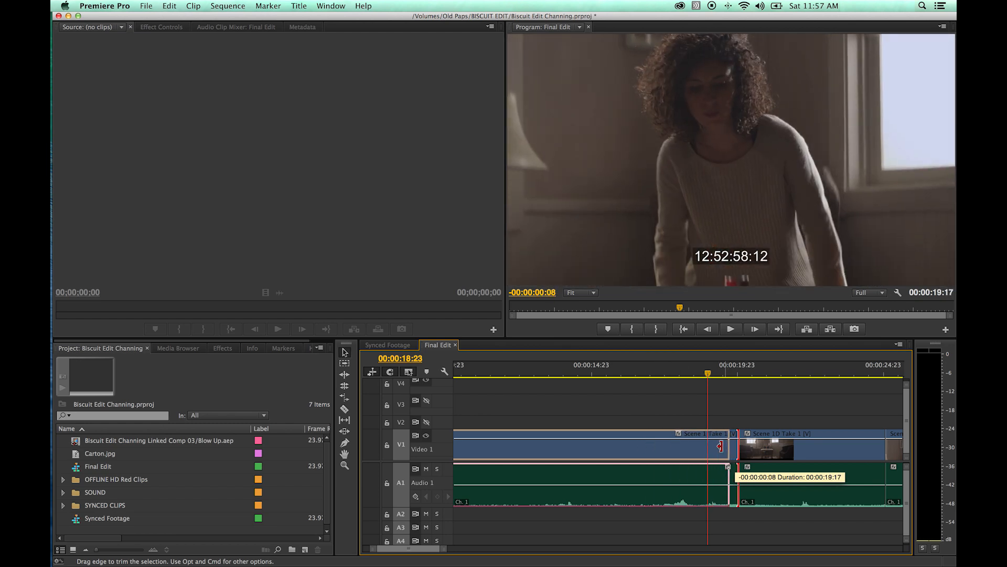
pyautogui.moveTo(719, 446); pyautogui.dragTo(676, 446)
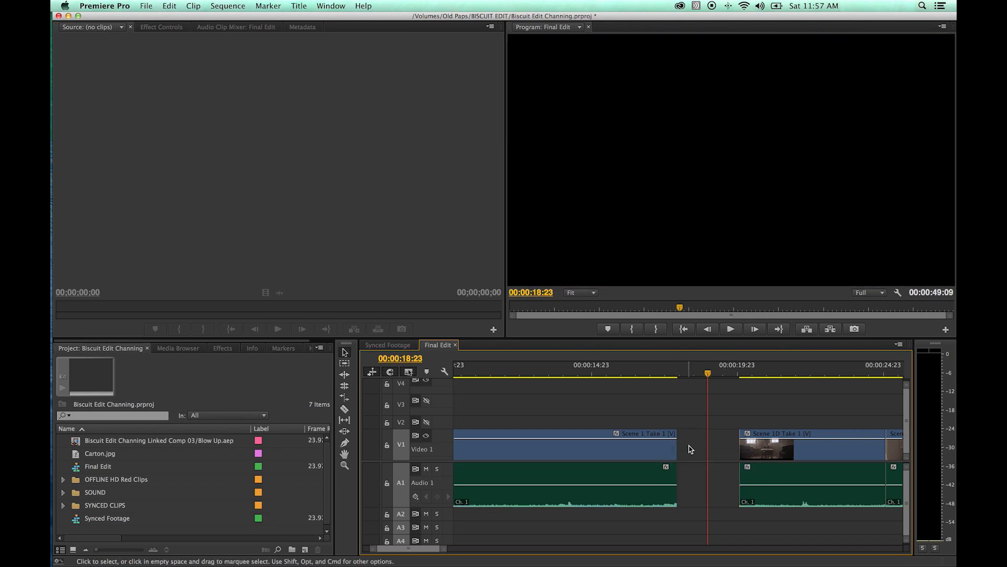
# Ripple delete the gap, undo, extend Scene 1 Take 1 to meet Scene 1D, and fit the sequence with backslash
pyautogui.click(699, 448)
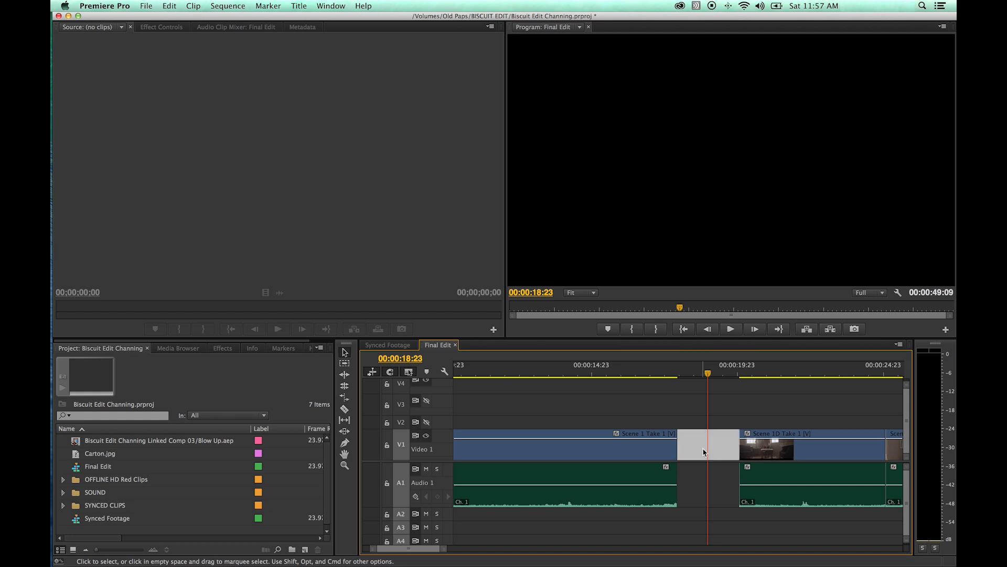
pyautogui.press('Delete')
pyautogui.press('super+z')
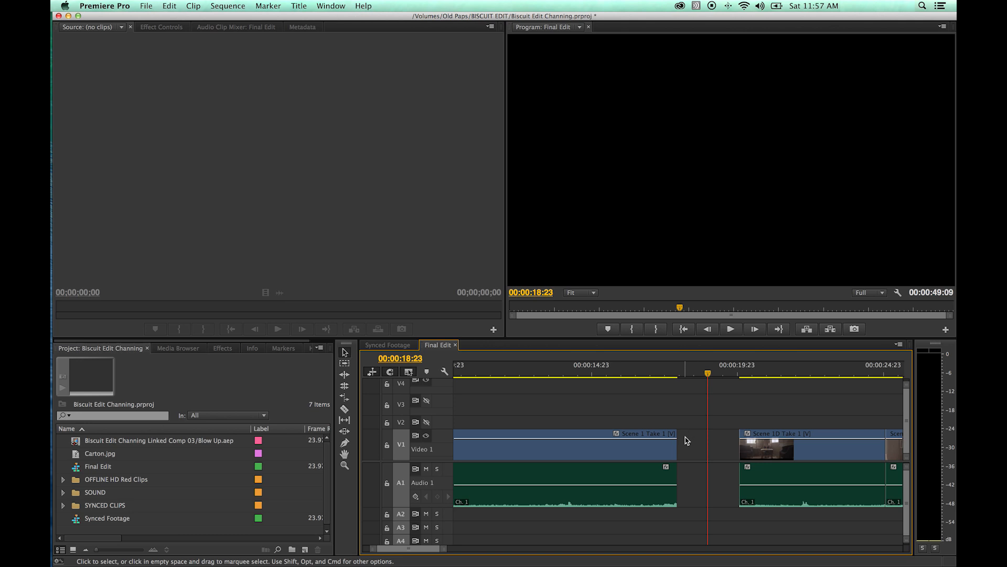
pyautogui.moveTo(674, 449); pyautogui.dragTo(743, 449)
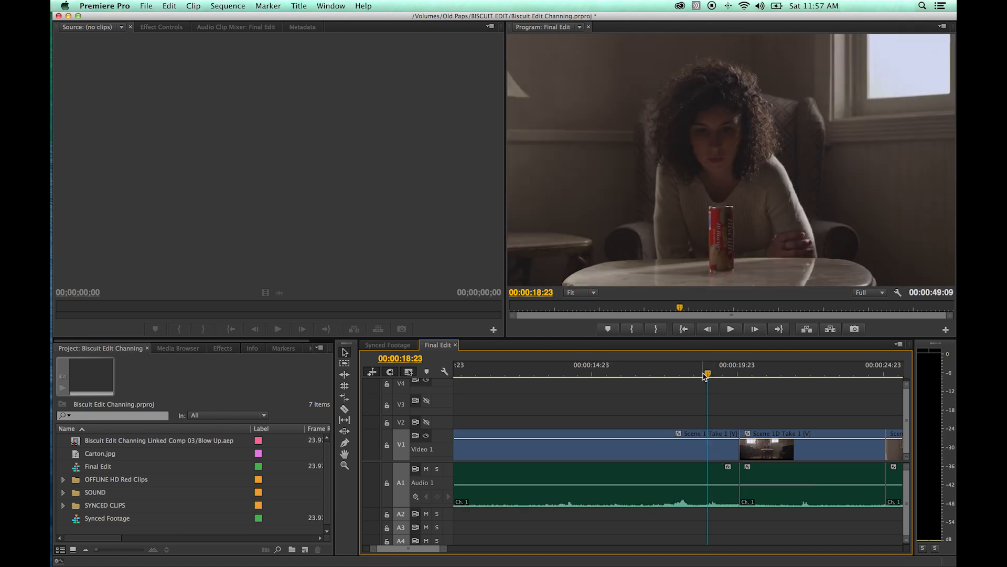
pyautogui.press('\\')
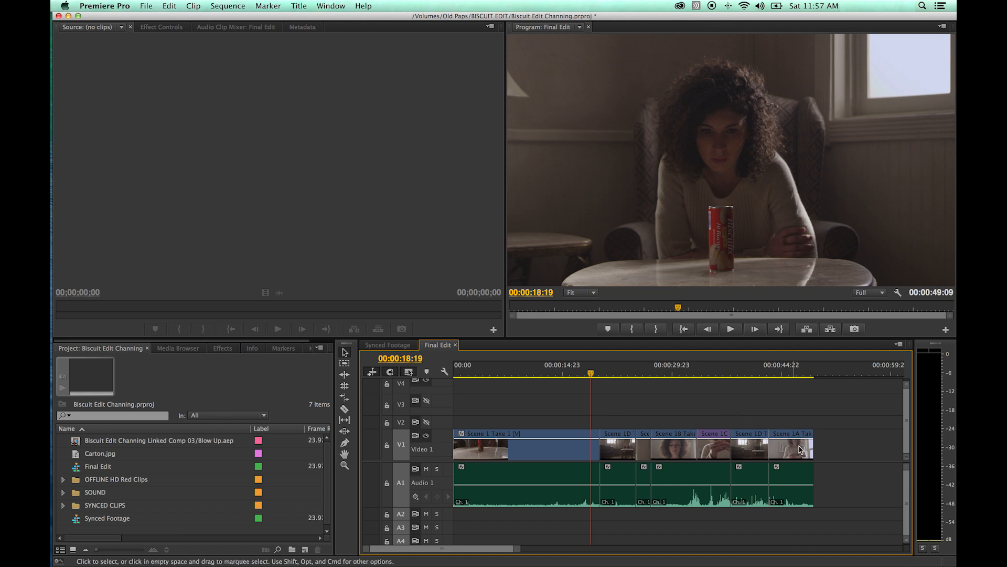
# Trim a few frames off the final Scene 1A clip's out-point so the sequence runs 00:00:49:05
pyautogui.click(810, 367)
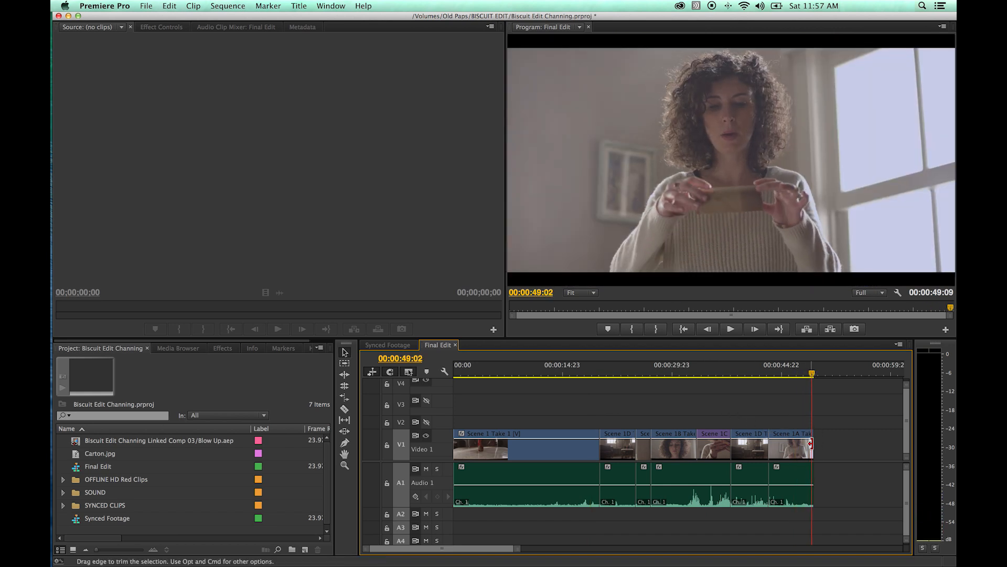
pyautogui.moveTo(809, 447)
pyautogui.mouseDown()
pyautogui.moveTo(820, 446)
pyautogui.moveTo(812, 447)
pyautogui.mouseUp()
pyautogui.moveTo(806, 375); pyautogui.dragTo(810, 384)
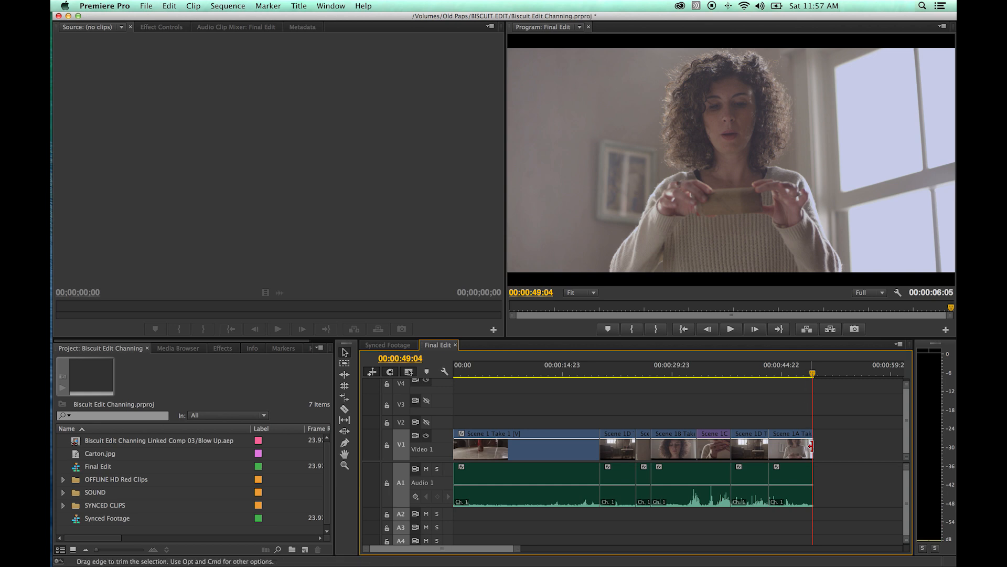
pyautogui.click(845, 373)
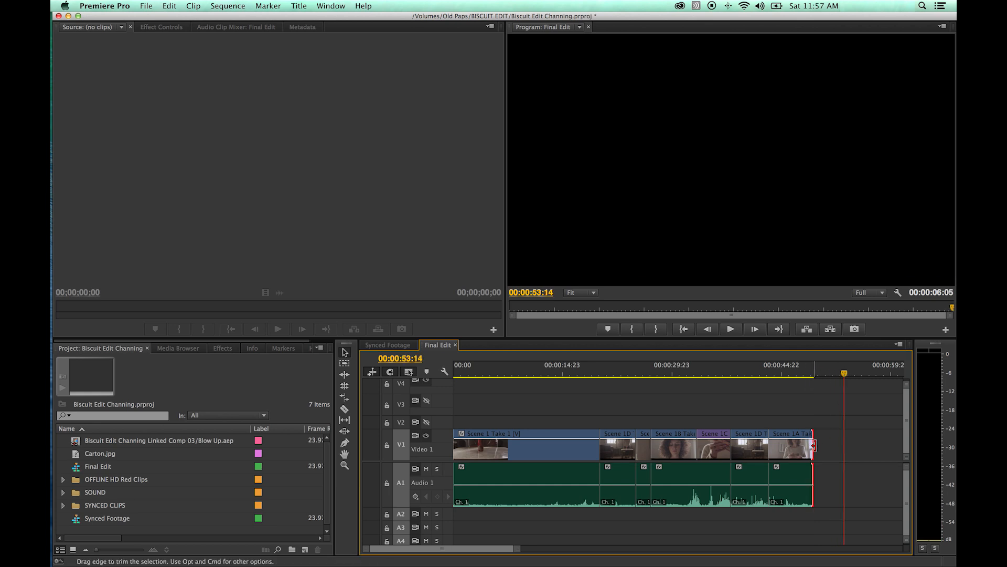
pyautogui.moveTo(814, 446); pyautogui.dragTo(871, 448)
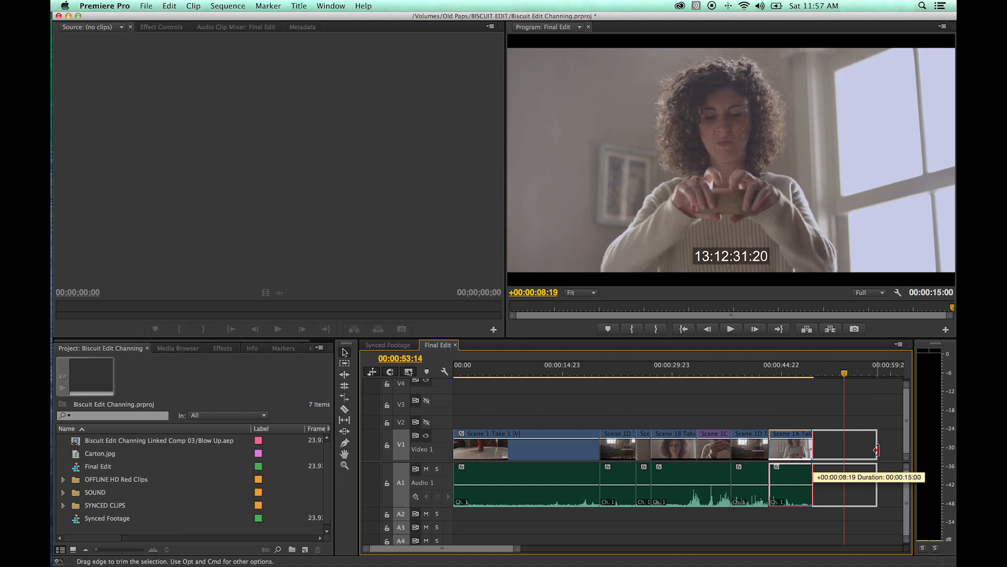
pyautogui.moveTo(871, 449)
pyautogui.mouseDown()
pyautogui.moveTo(778, 442)
pyautogui.moveTo(812, 447)
pyautogui.mouseUp()
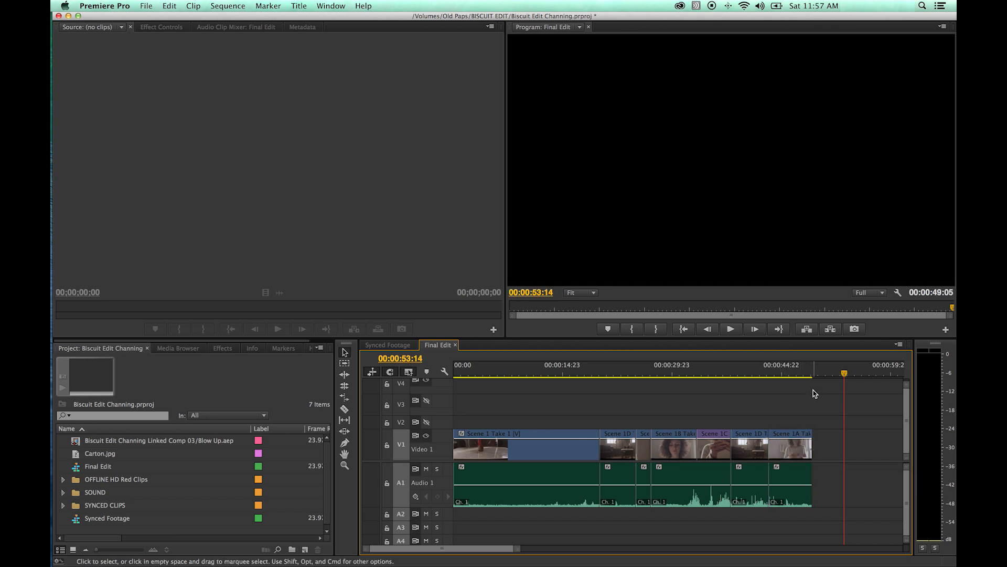
pyautogui.click(769, 370)
pyautogui.press('space')
pyautogui.press('space')
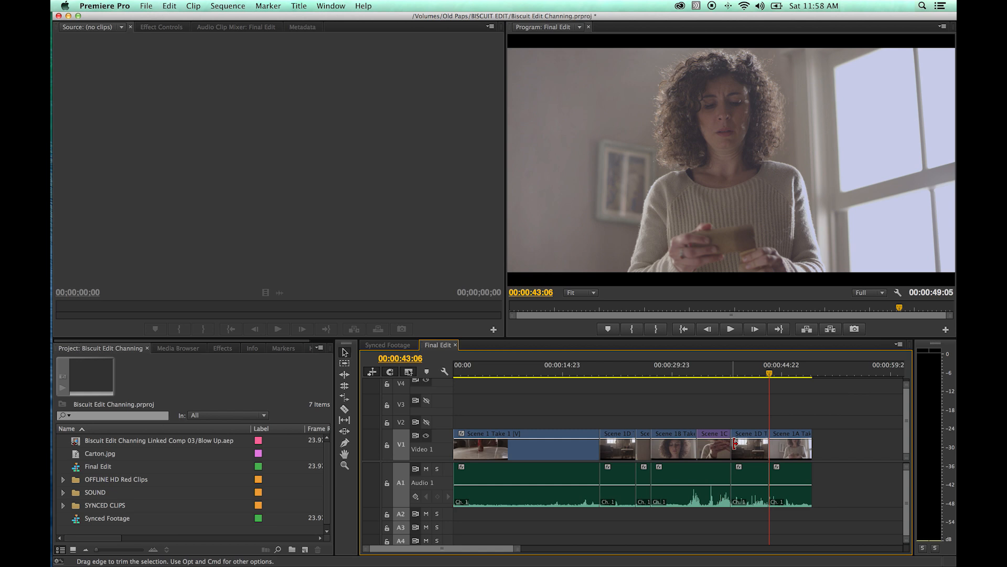
pyautogui.moveTo(734, 443); pyautogui.dragTo(730, 447)
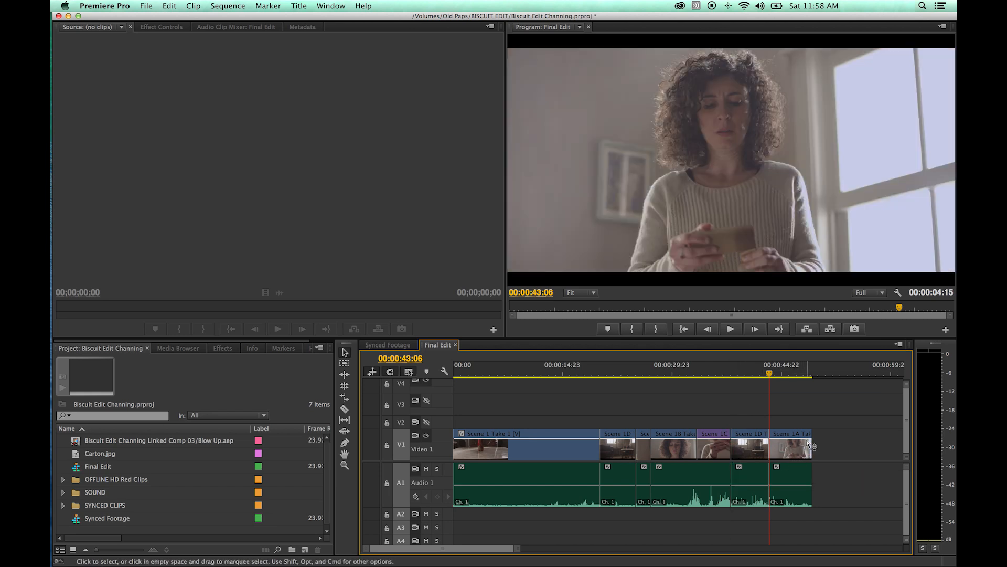
pyautogui.click(720, 434)
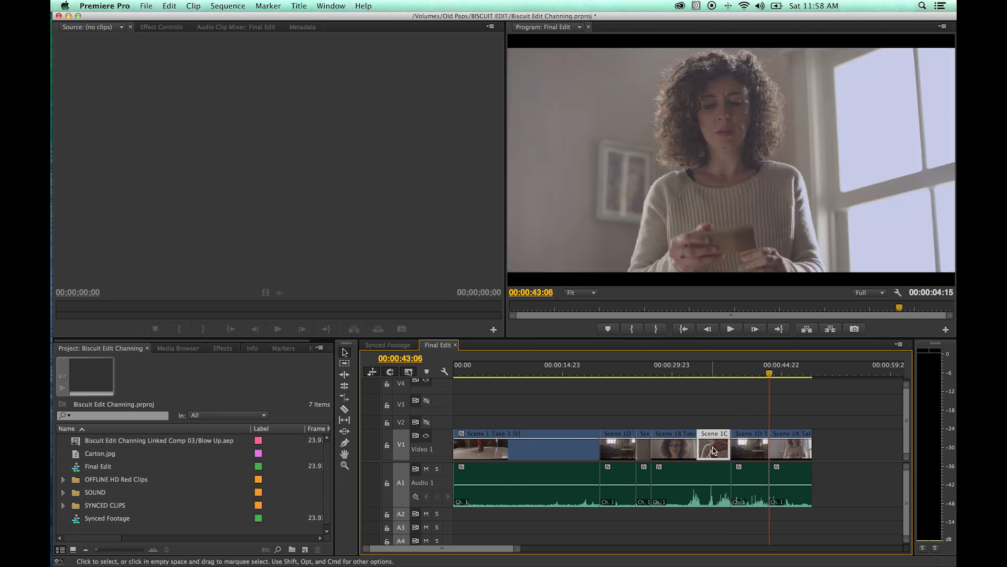
pyautogui.moveTo(714, 451); pyautogui.dragTo(737, 421)
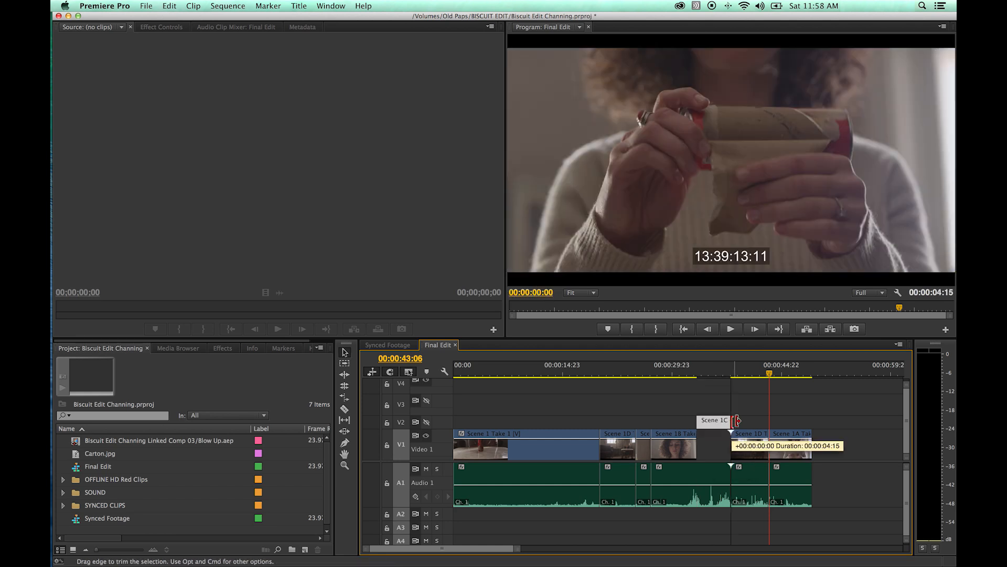
pyautogui.moveTo(736, 421); pyautogui.dragTo(771, 421)
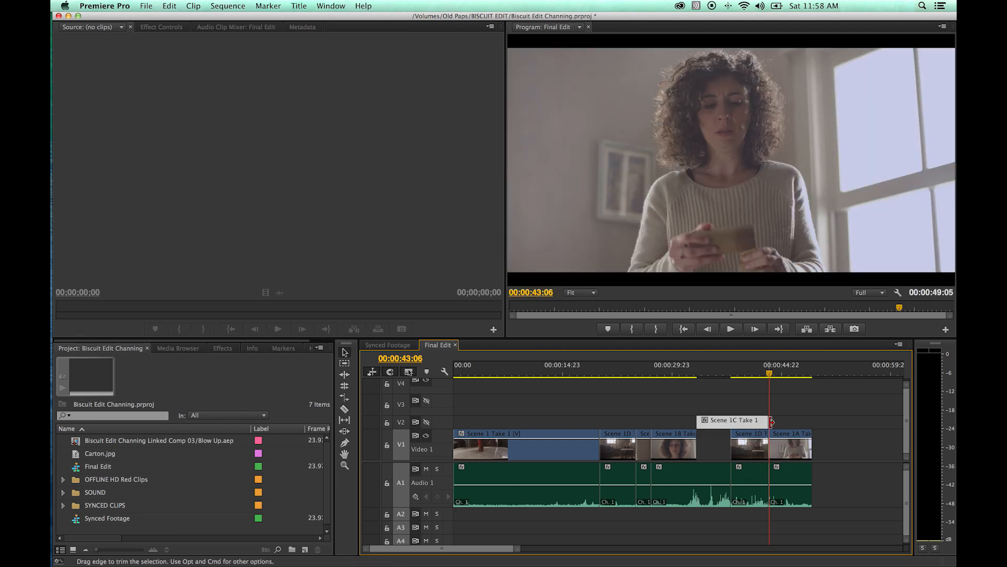
pyautogui.press('super+z')
pyautogui.moveTo(721, 370); pyautogui.dragTo(538, 371)
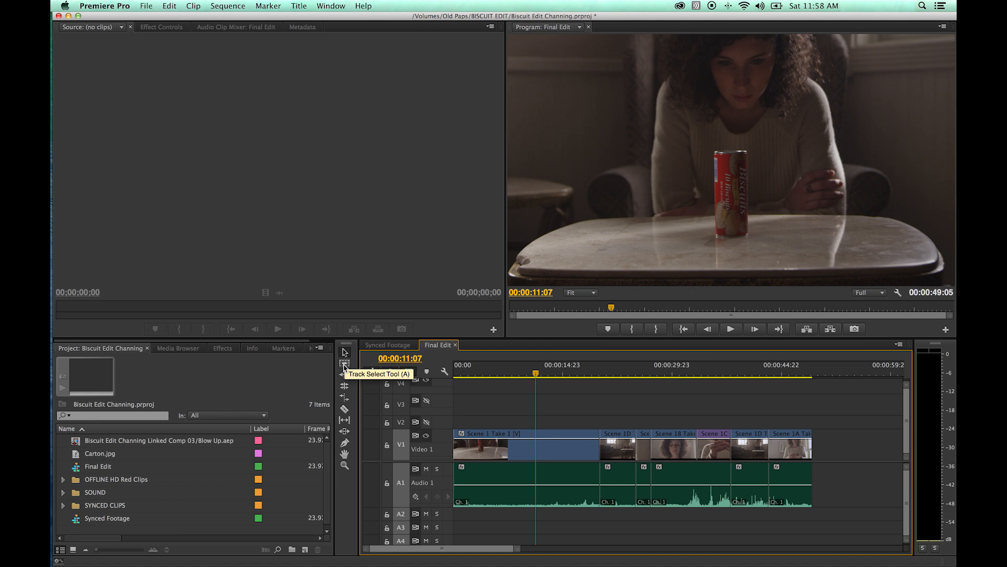
# Choose Track Select Forward (A), cue to the cut at 00:00:19:07, and select every clip from Scene 1D onward
pyautogui.click(344, 366)
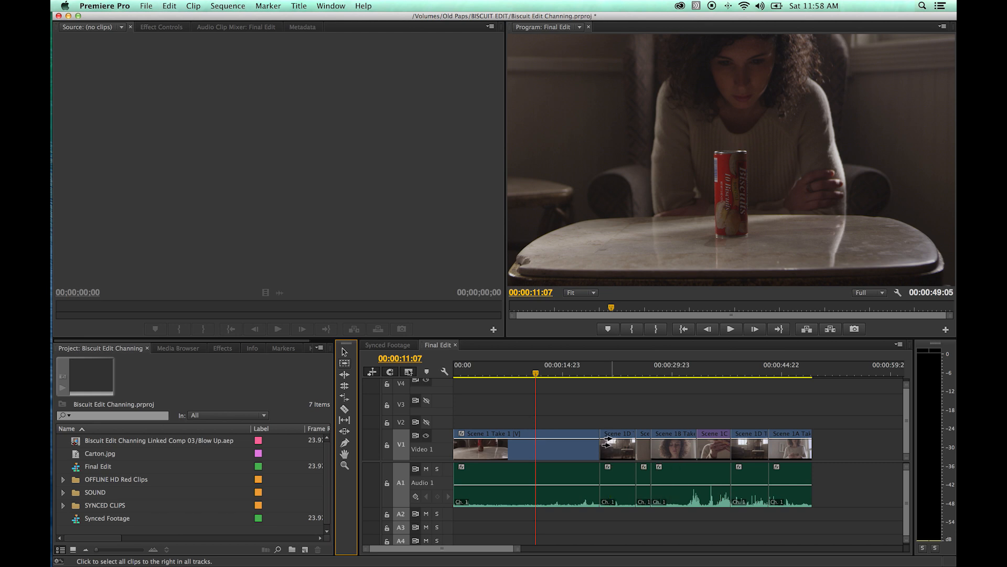
pyautogui.moveTo(555, 374); pyautogui.dragTo(576, 376)
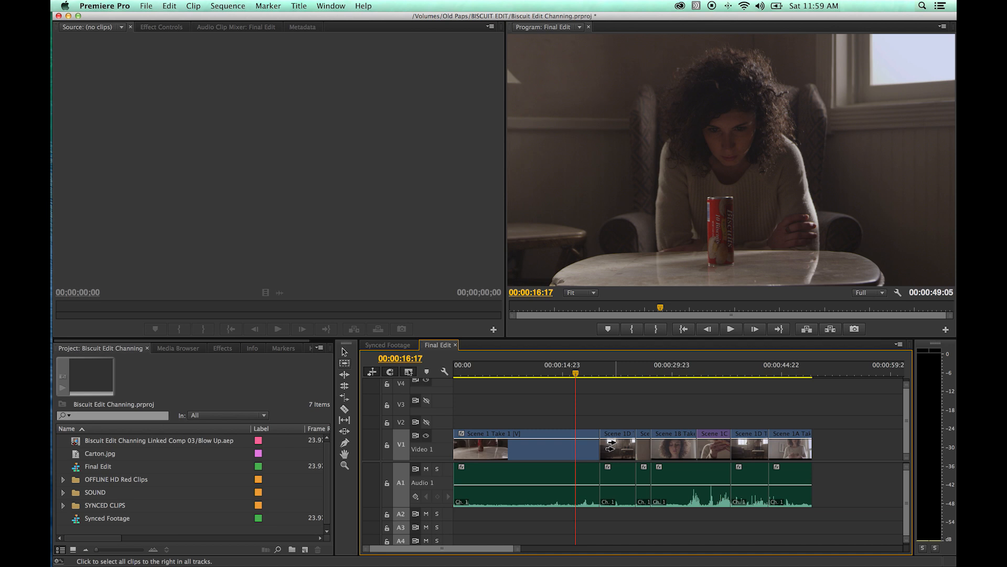
pyautogui.hotkey('shift', 'Right')
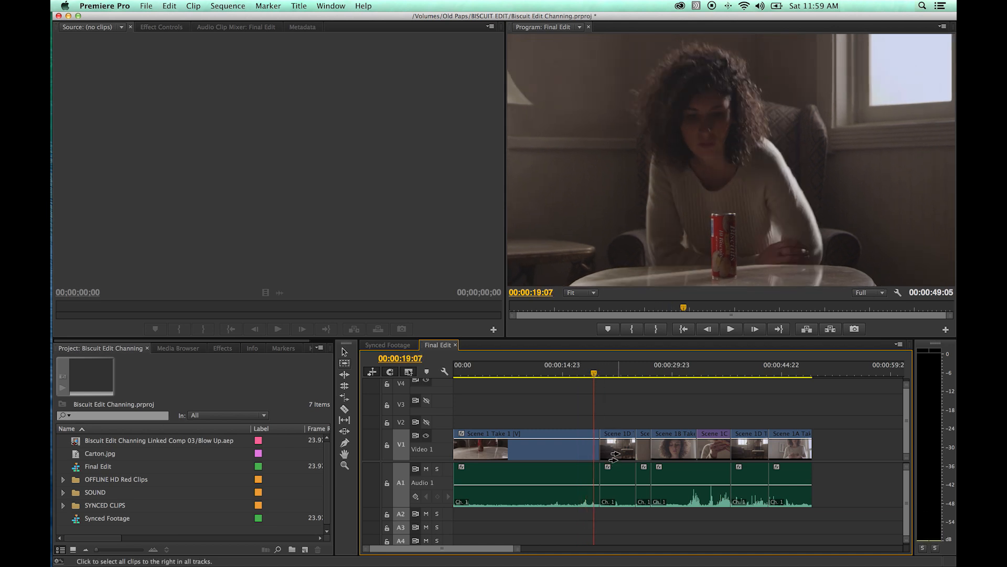
pyautogui.press('super+minus')
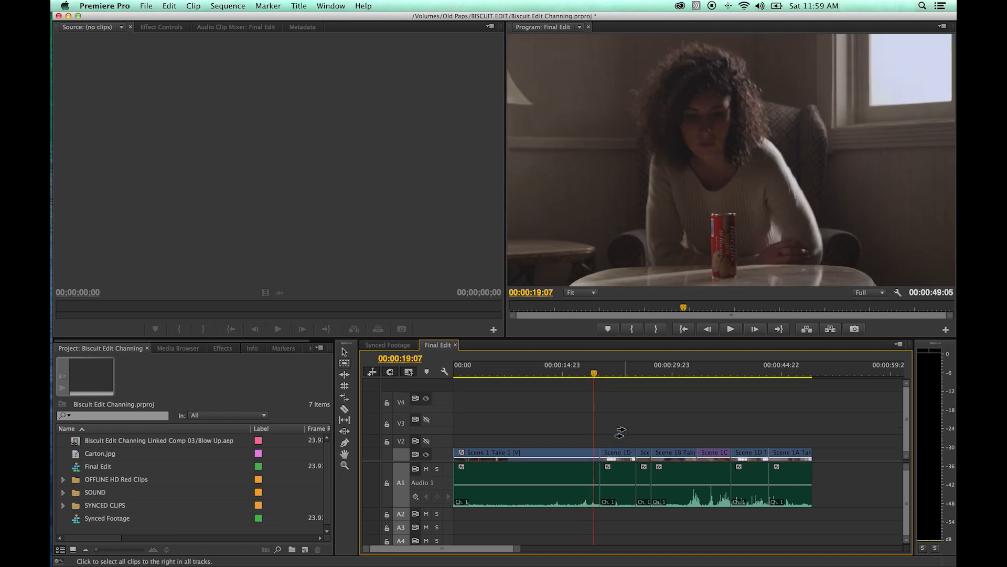
pyautogui.press('super+equal')
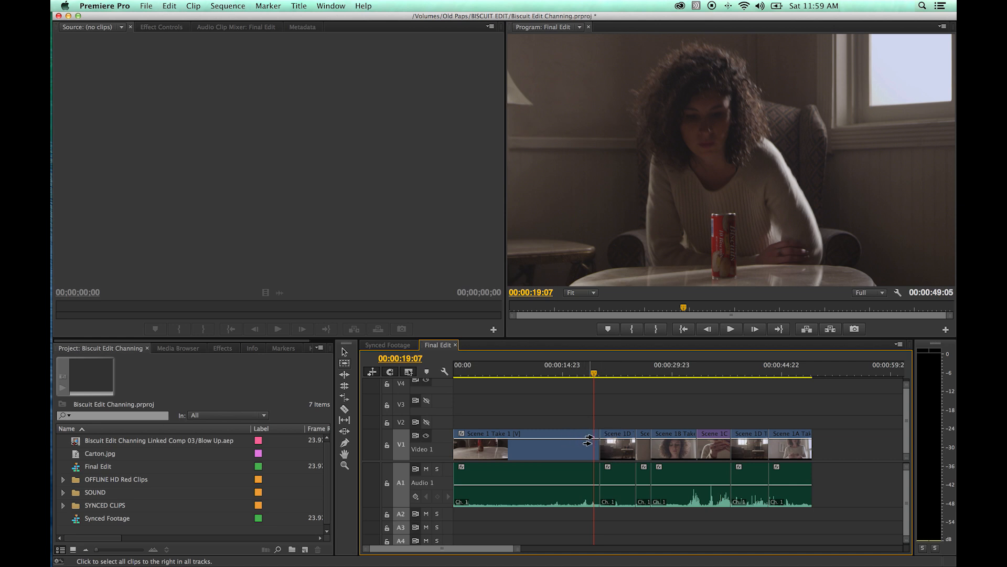
pyautogui.click(620, 419)
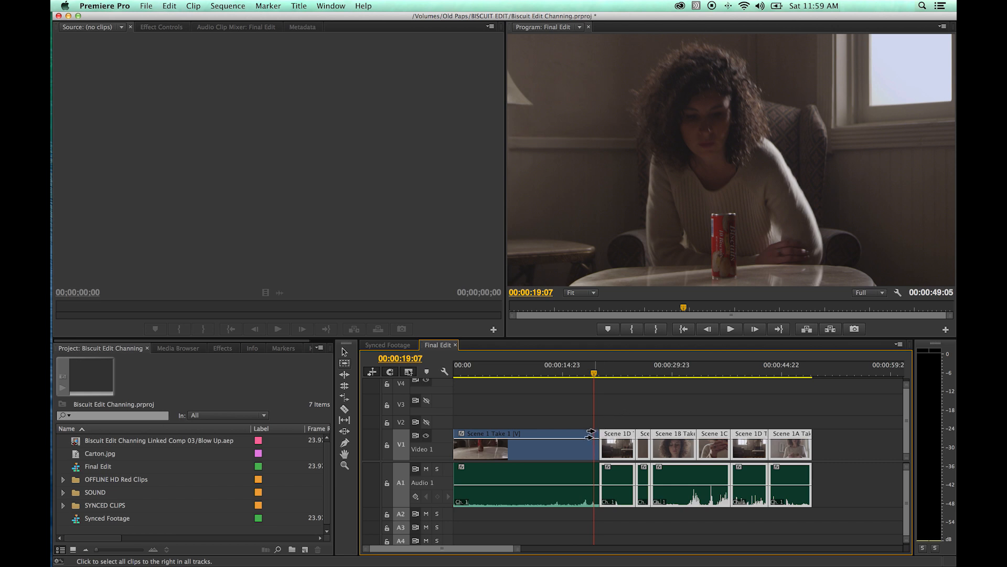
pyautogui.scroll(-1, 613, 413)
# With the Selection tool, select the five clips ending with Scene 1A and duplicate them up onto Video 2
pyautogui.press('v')
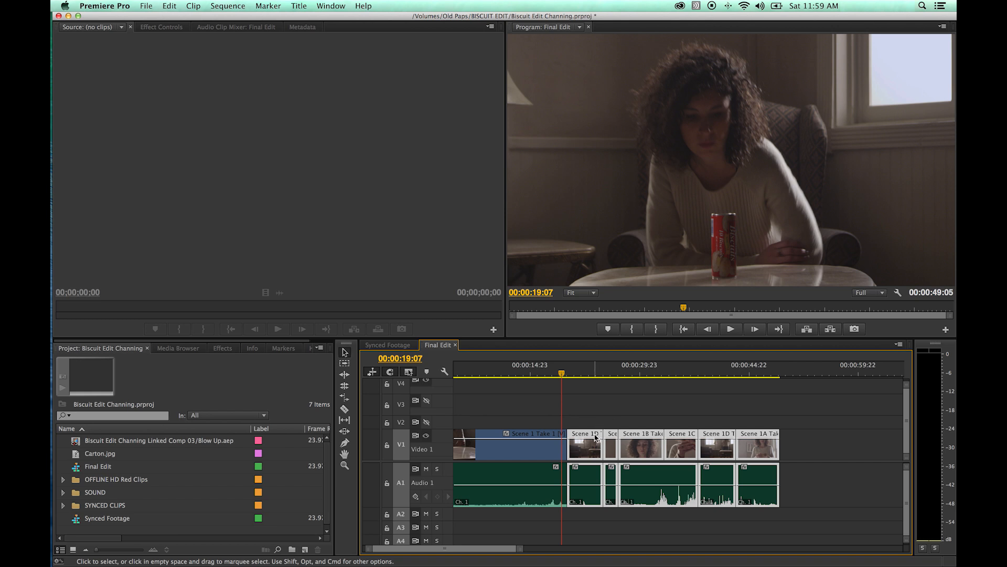
pyautogui.click(596, 421)
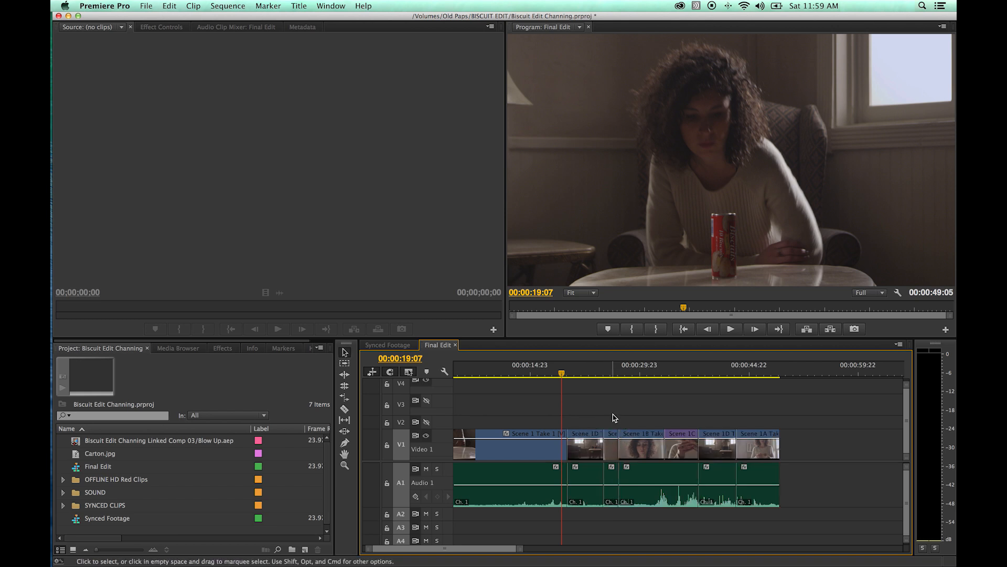
pyautogui.moveTo(614, 418); pyautogui.dragTo(745, 451)
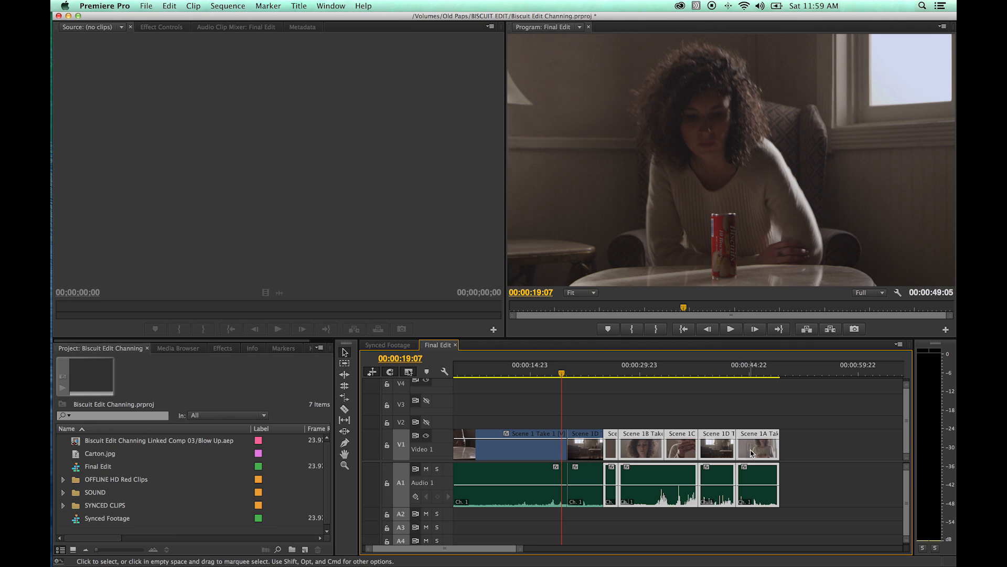
pyautogui.click(752, 453)
pyautogui.moveTo(762, 417); pyautogui.dragTo(610, 447)
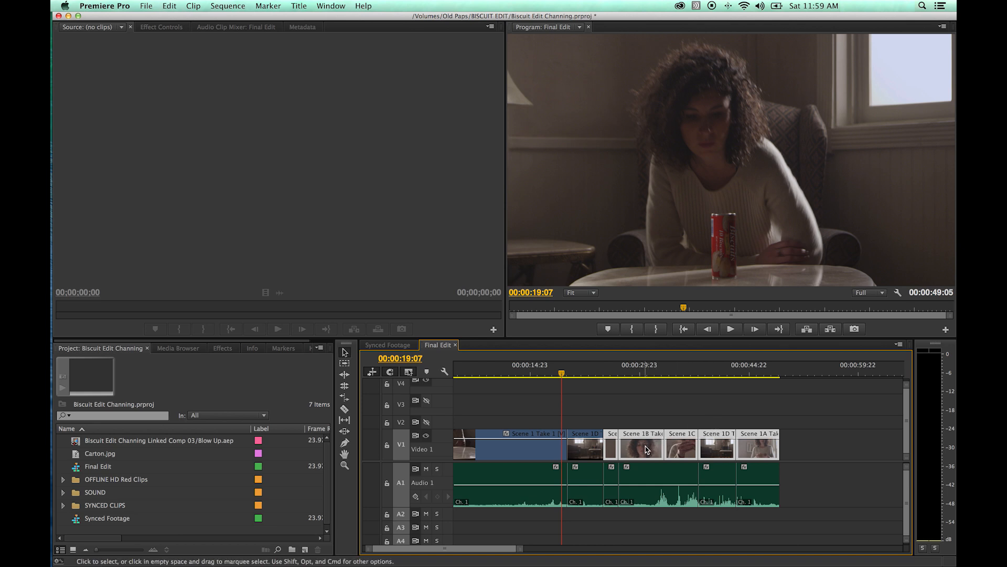
pyautogui.moveTo(647, 450); pyautogui.dragTo(648, 426)
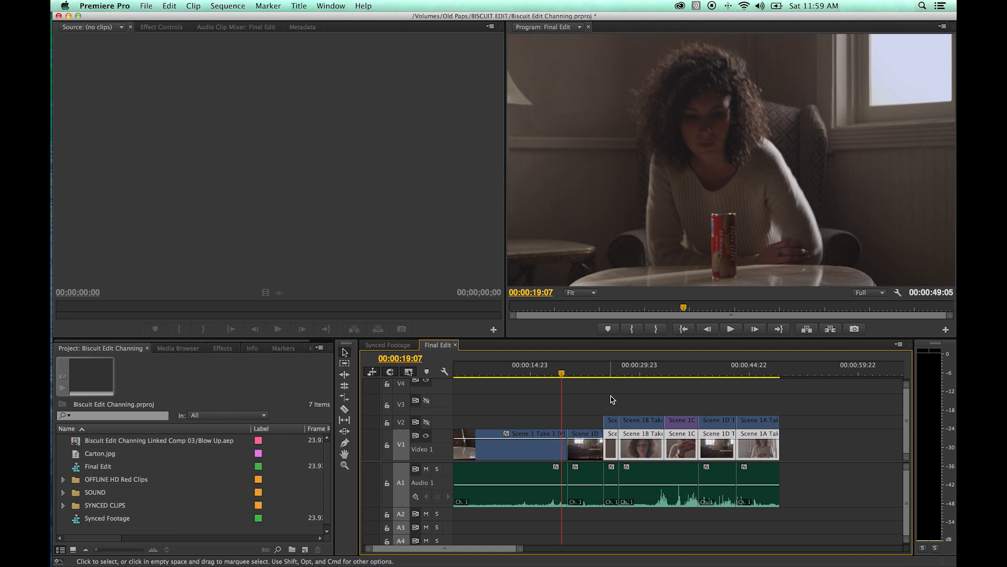
pyautogui.click(600, 385)
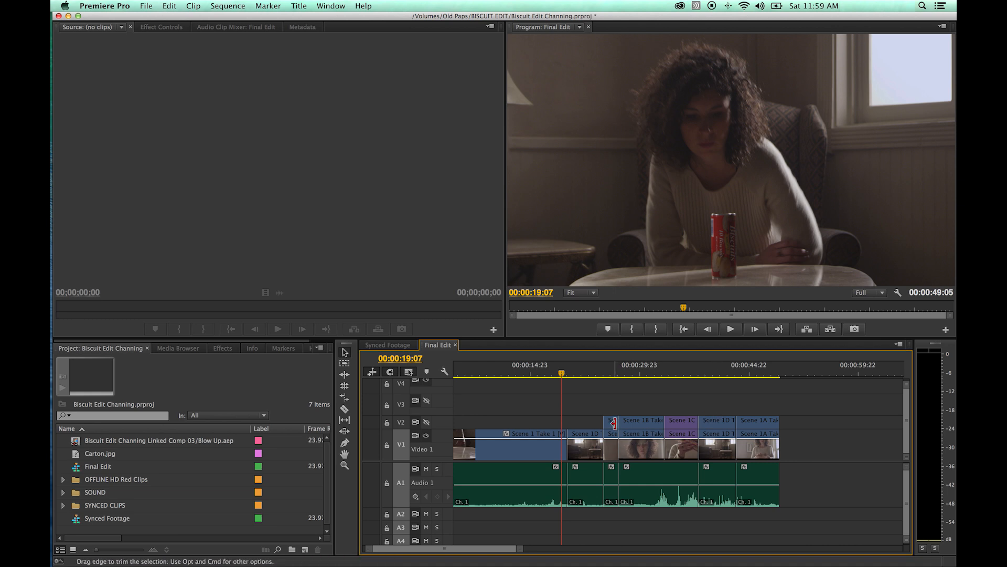
# Shift the duplicated V2 clips earlier so Scene 1D Take 1 starts at 00:00:20:01, then switch to Track Select Forward
pyautogui.moveTo(616, 414); pyautogui.dragTo(756, 424)
pyautogui.click(574, 409)
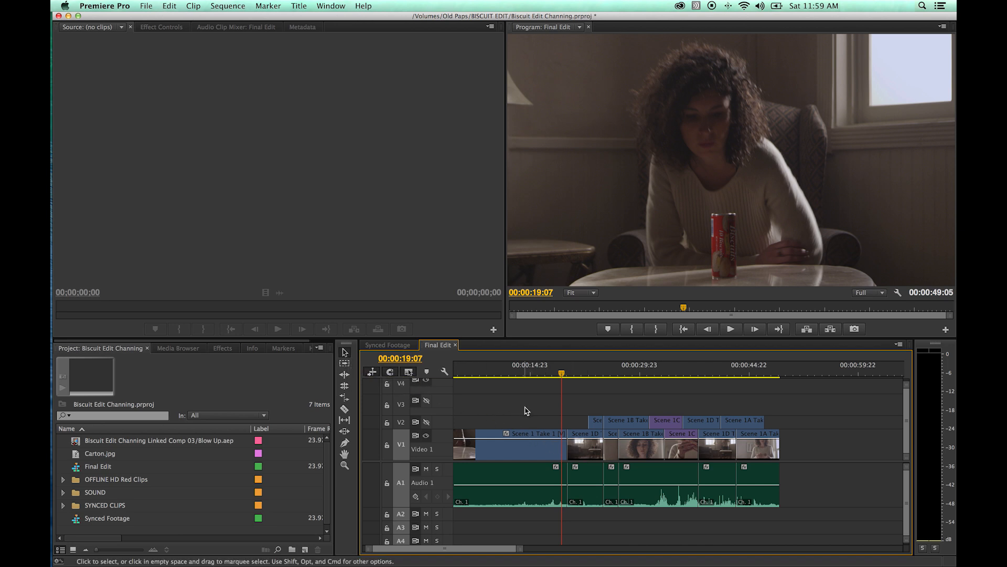
pyautogui.press('a')
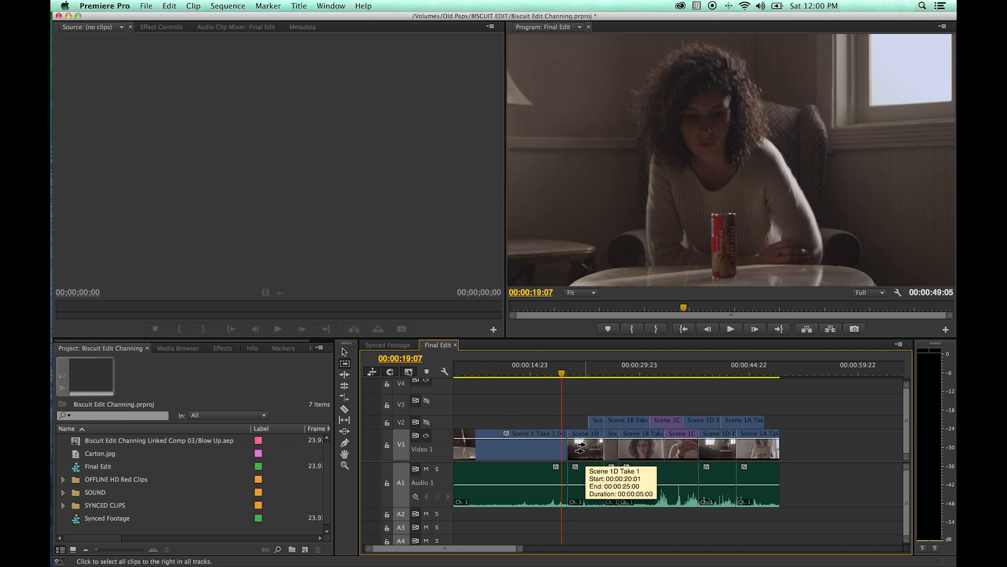
# With Track Select Forward, select all clips after the playhead, try dragging them right, then undo
pyautogui.click(582, 447)
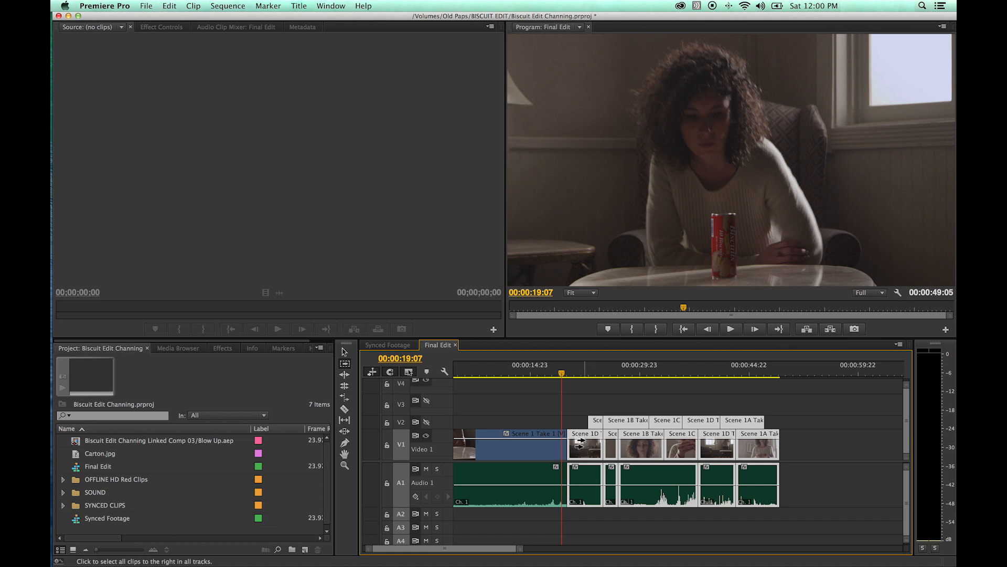
pyautogui.moveTo(582, 447); pyautogui.dragTo(632, 451)
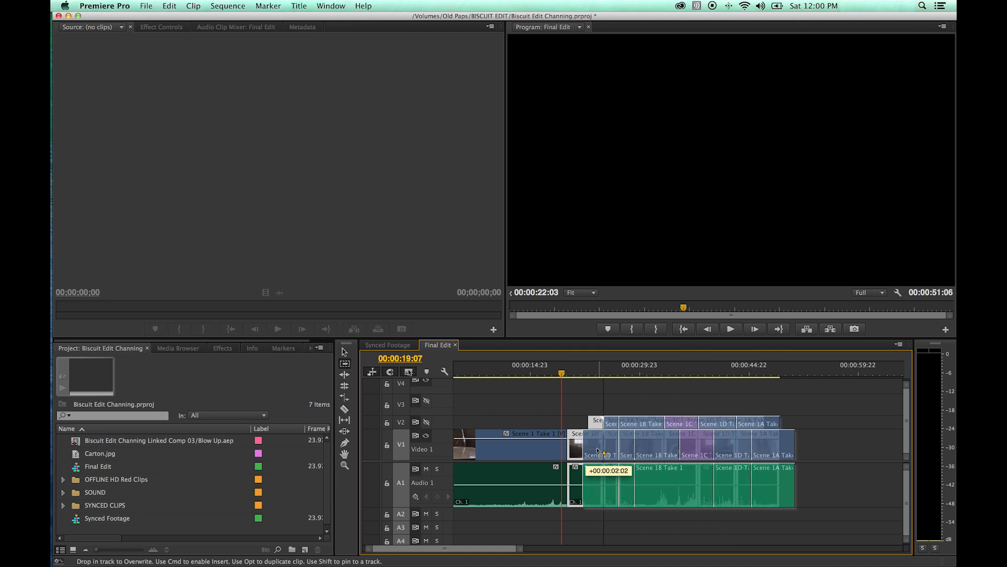
pyautogui.moveTo(632, 452); pyautogui.dragTo(630, 451)
pyautogui.press('super+z')
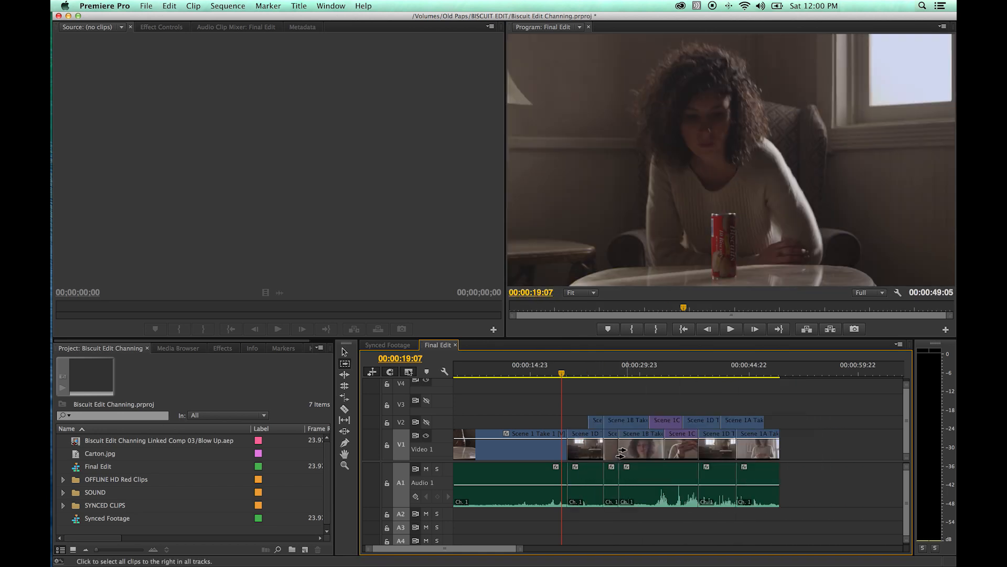
# Reselect every clip after the playhead on all tracks and delete them
pyautogui.click(595, 447)
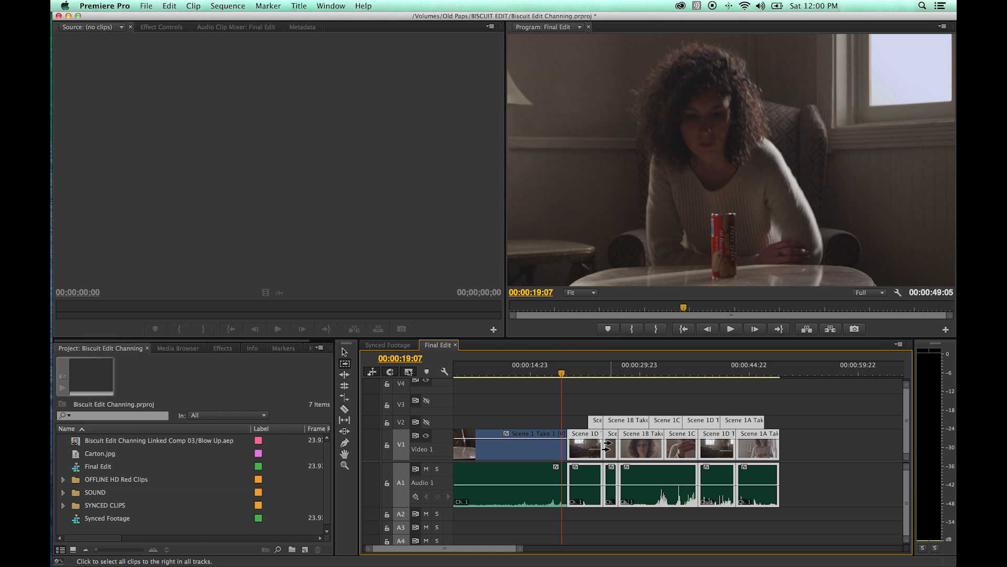
pyautogui.press('Delete')
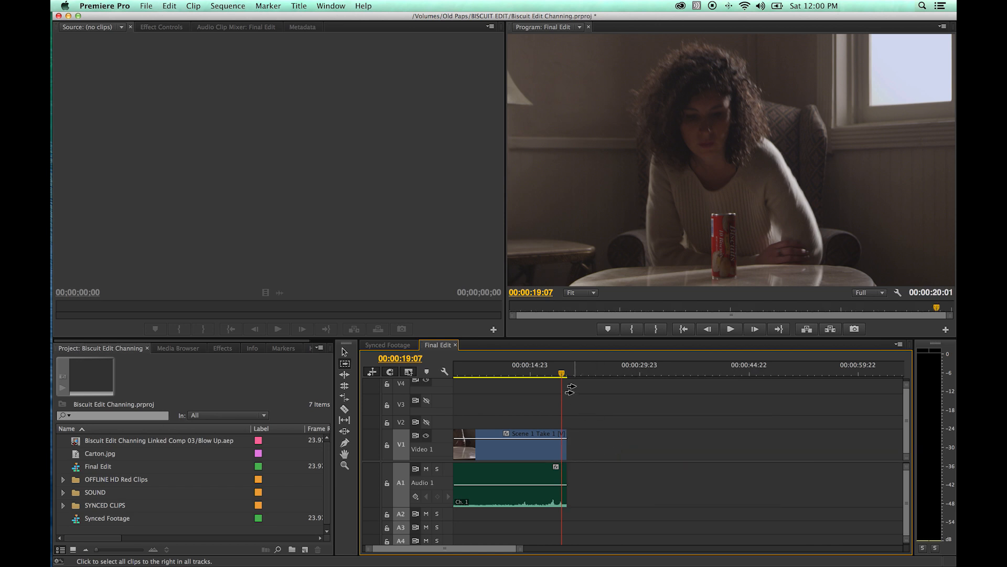
# Undo until the deleted clips return after Scene 1 Take 1, then cue the playhead at 00:00:22:06
pyautogui.press('Home')
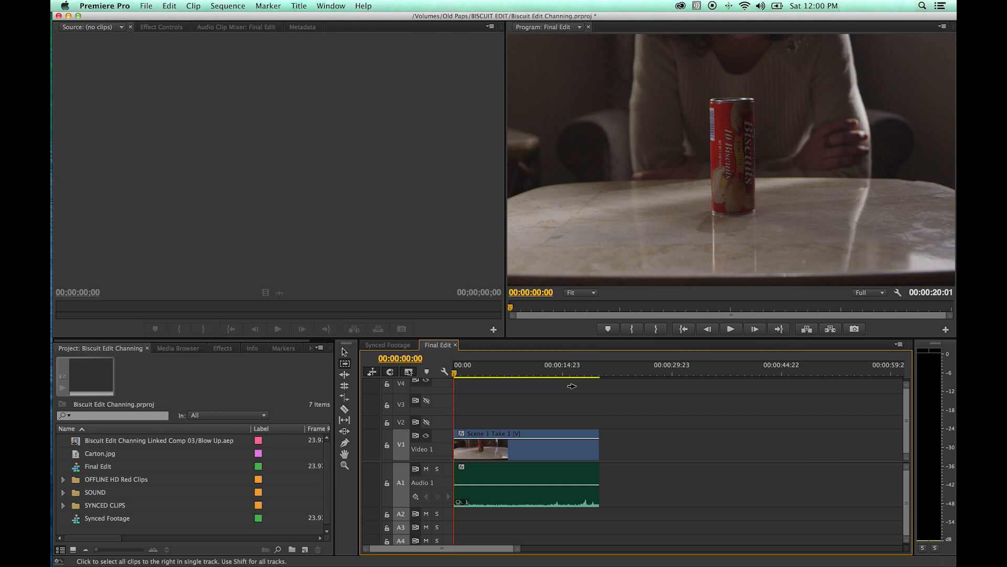
pyautogui.press('super+z')
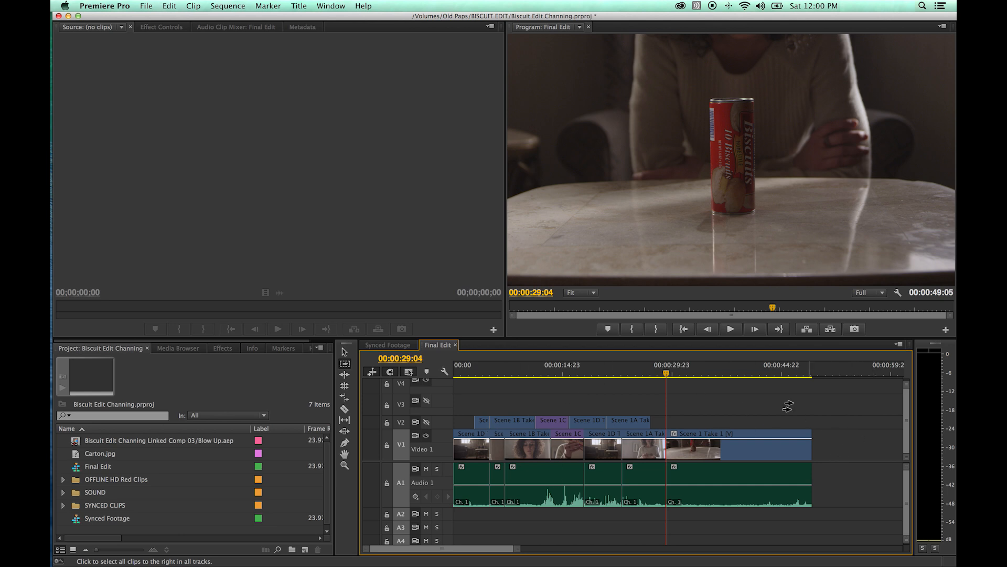
pyautogui.press('super+z')
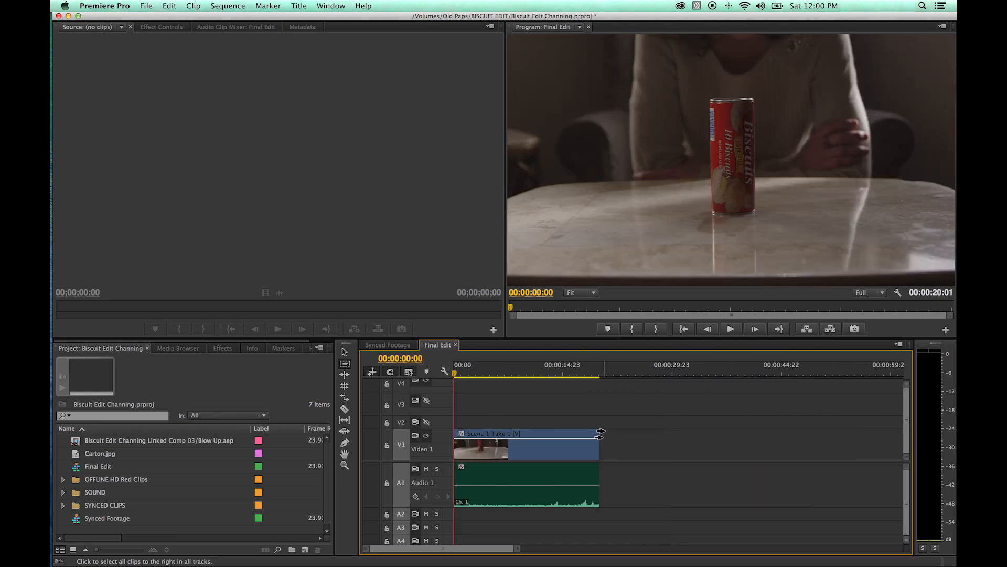
pyautogui.press('super+z')
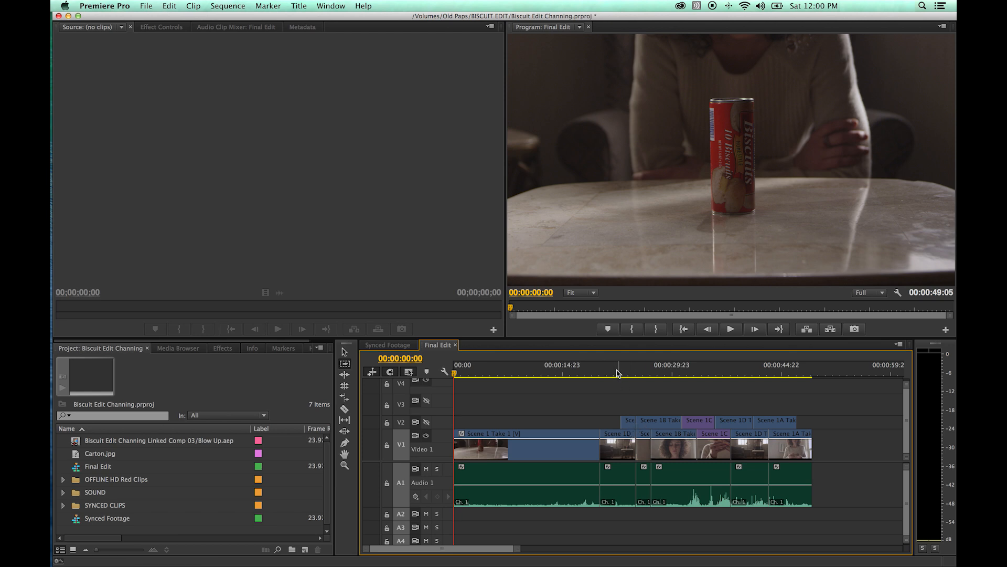
pyautogui.click(616, 366)
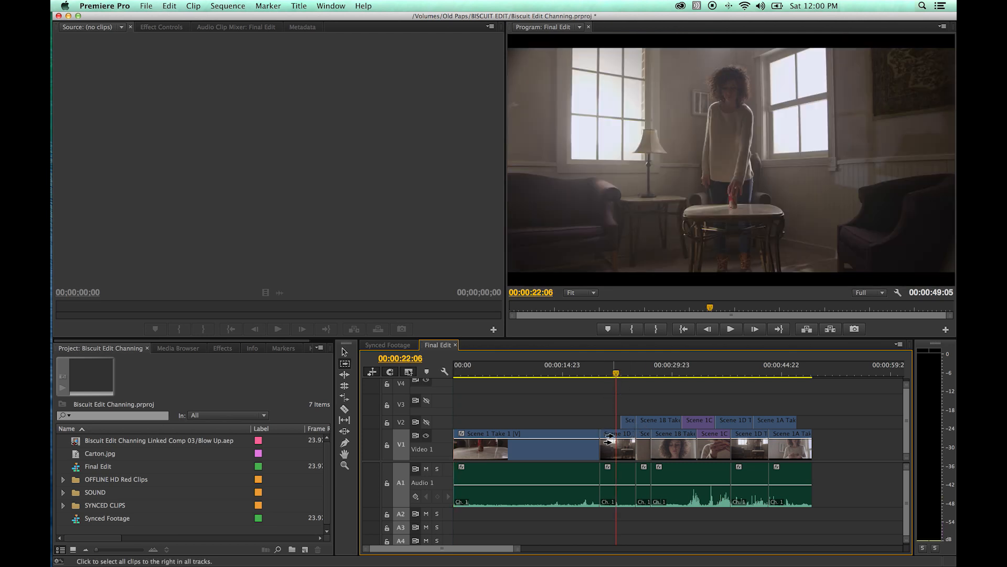
# With Track Select Forward at 00:00:22:06, try selections on V1, V2 and audio, ending with video clips only
pyautogui.click(344, 364)
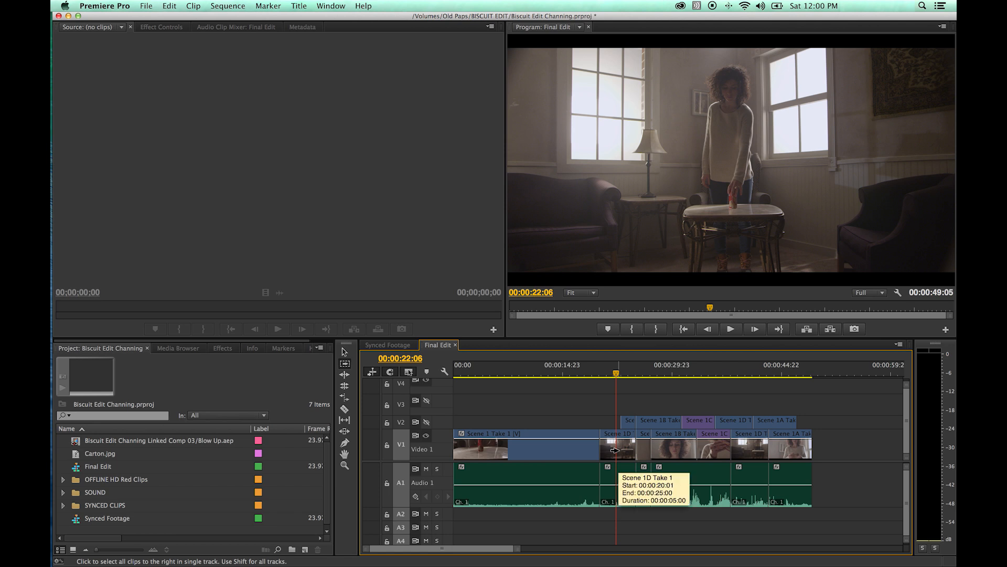
pyautogui.click(614, 451)
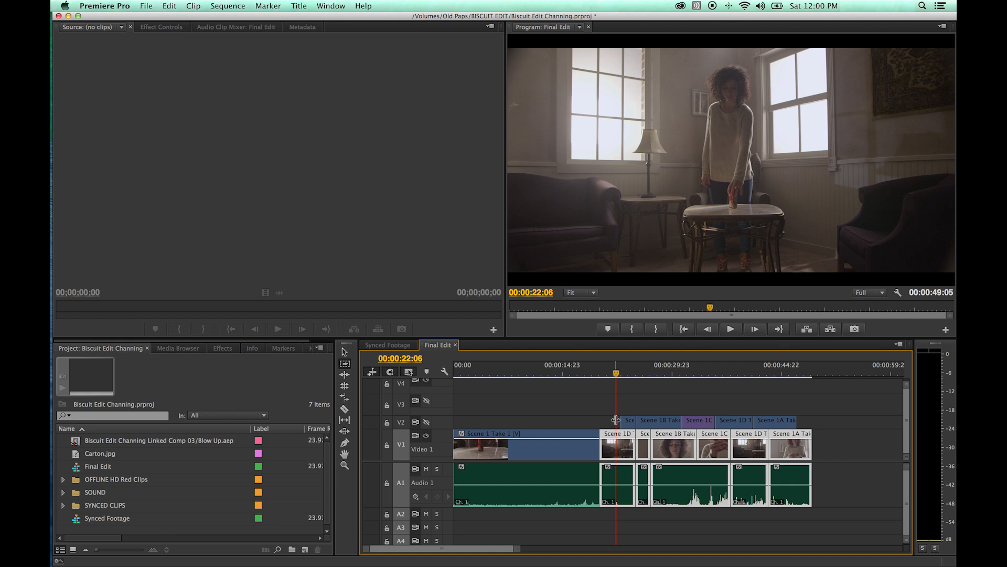
pyautogui.click(607, 421)
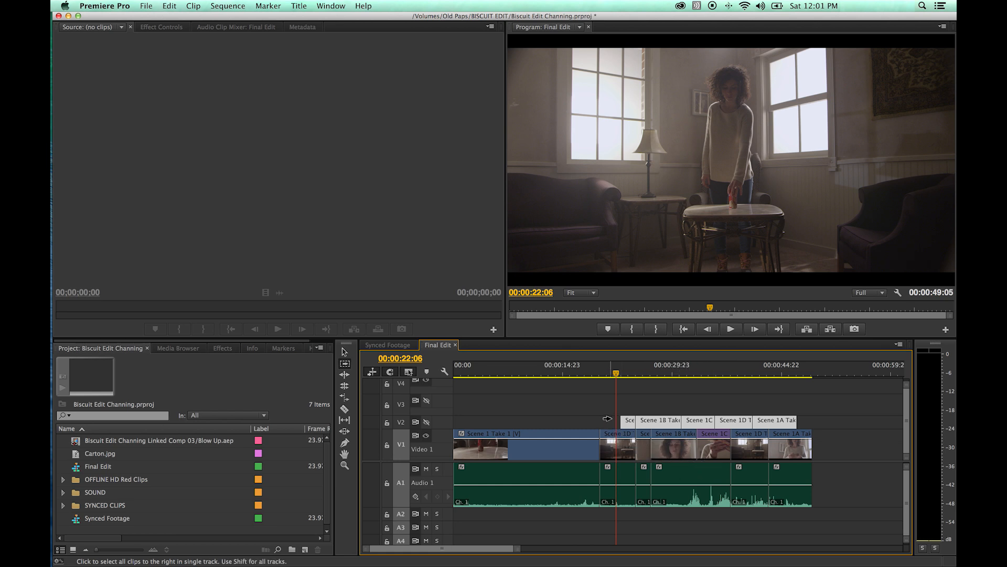
pyautogui.click(611, 447)
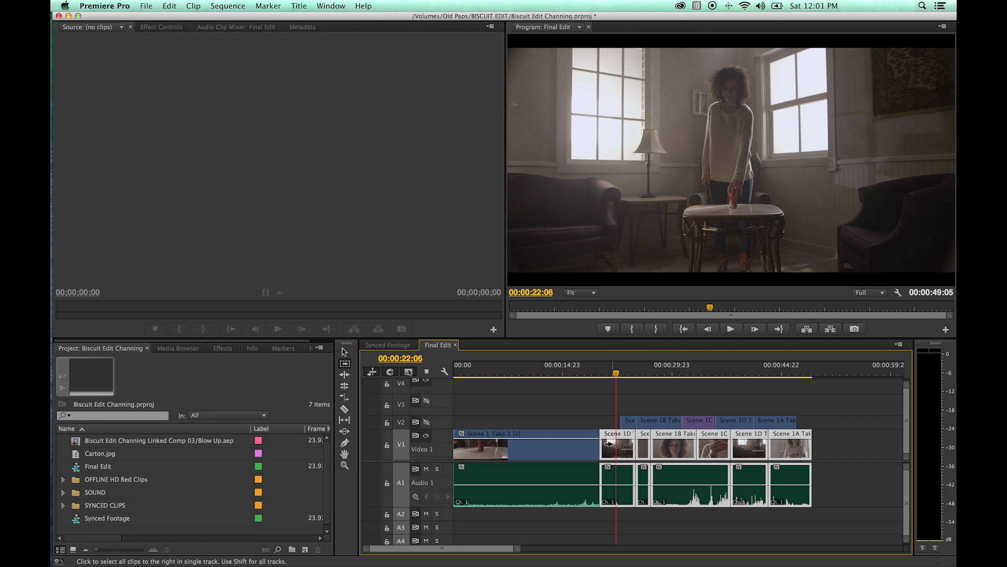
pyautogui.click(608, 443)
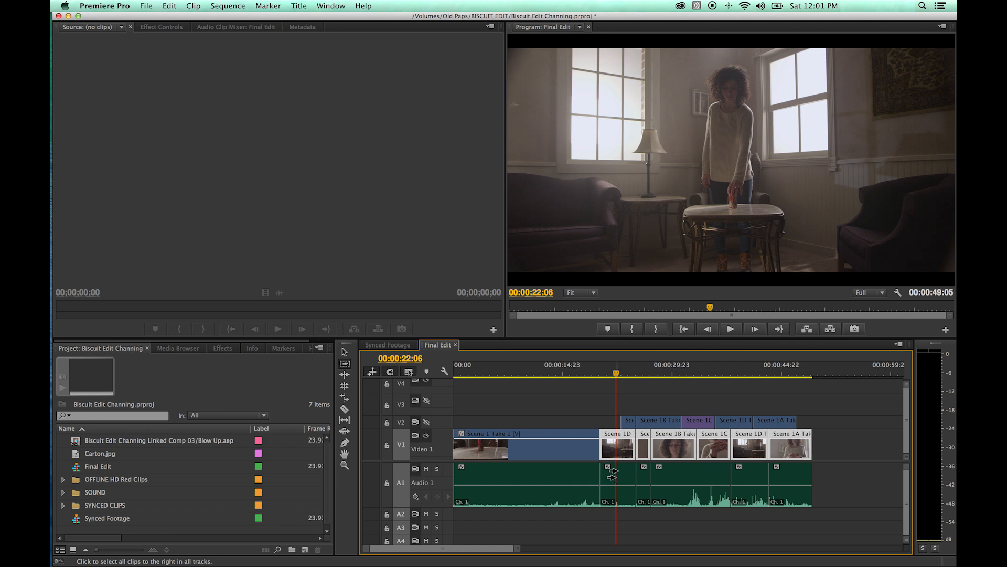
pyautogui.click(612, 474)
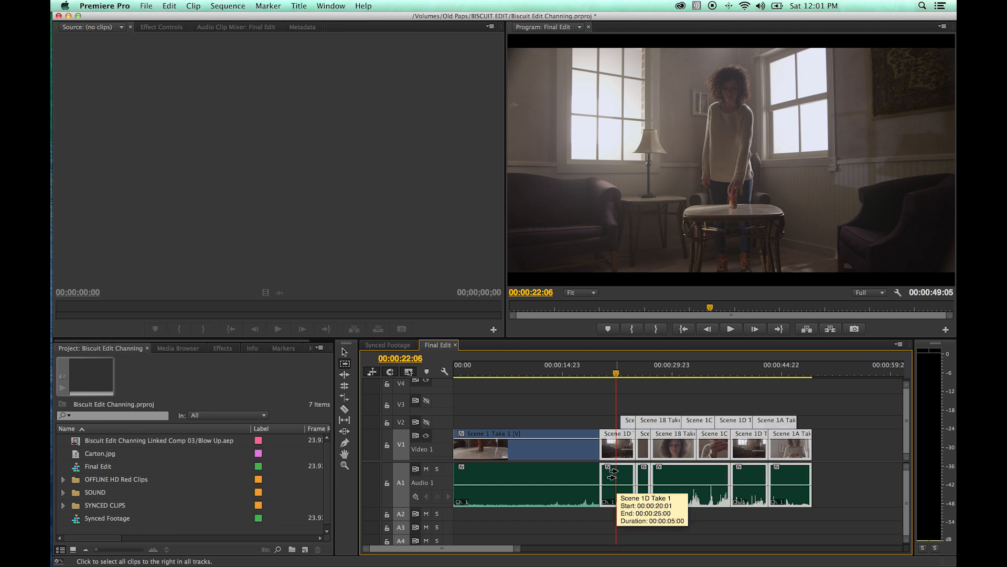
pyautogui.press('shift')
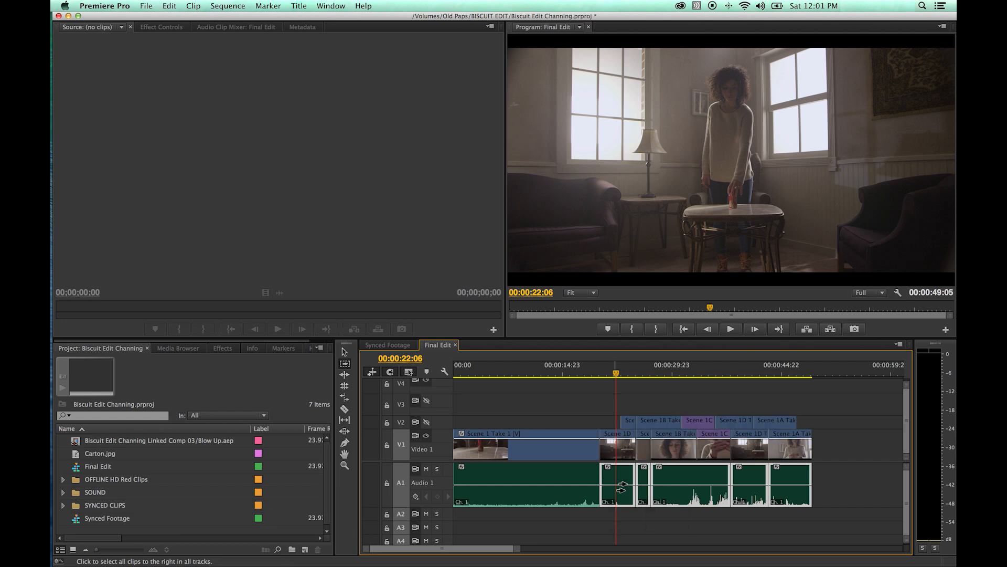
pyautogui.press('shift')
pyautogui.press('Delete')
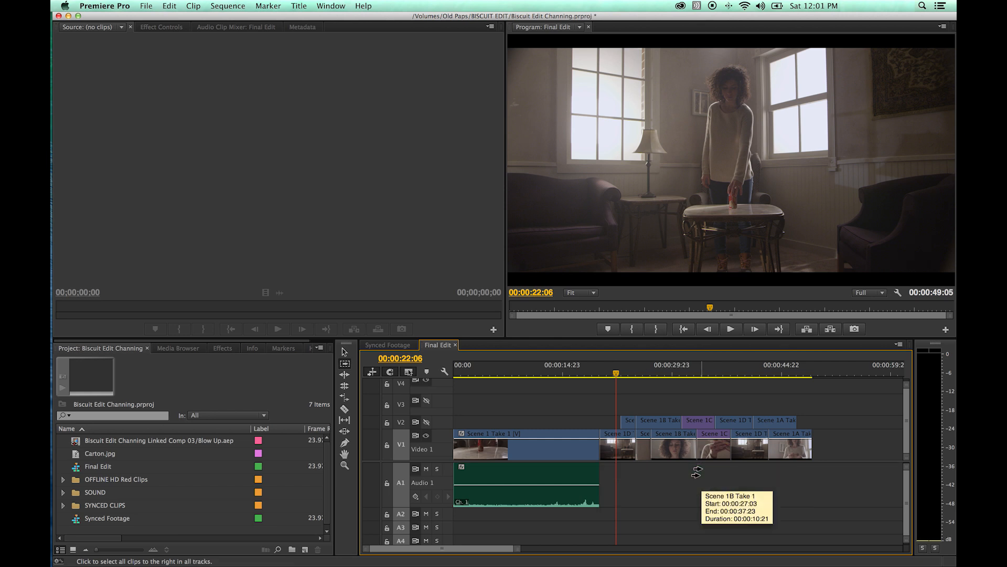
pyautogui.press('super+z')
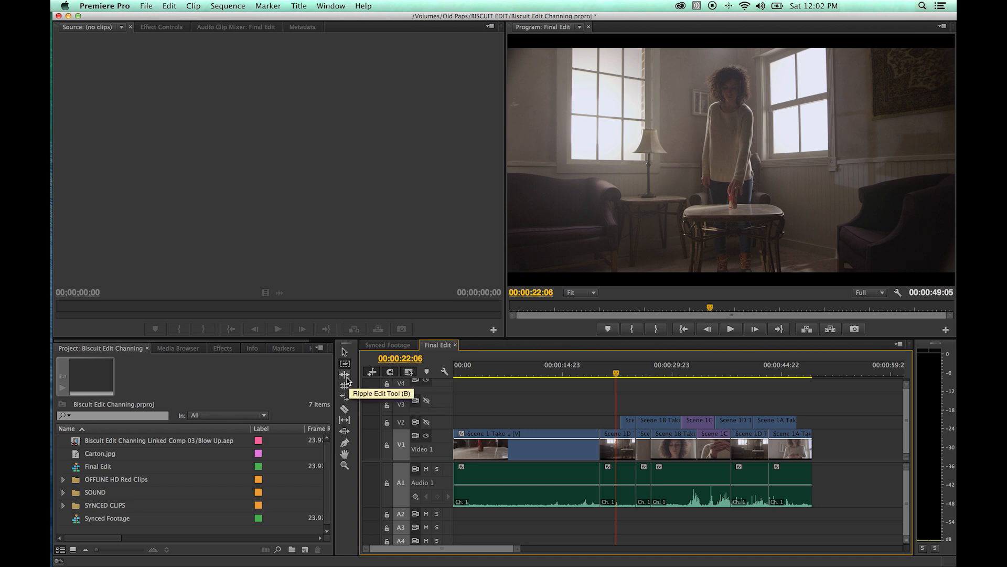
pyautogui.click(346, 364)
# Marquee-select all duplicate clips on V2 with the Selection tool and delete them
pyautogui.press('v')
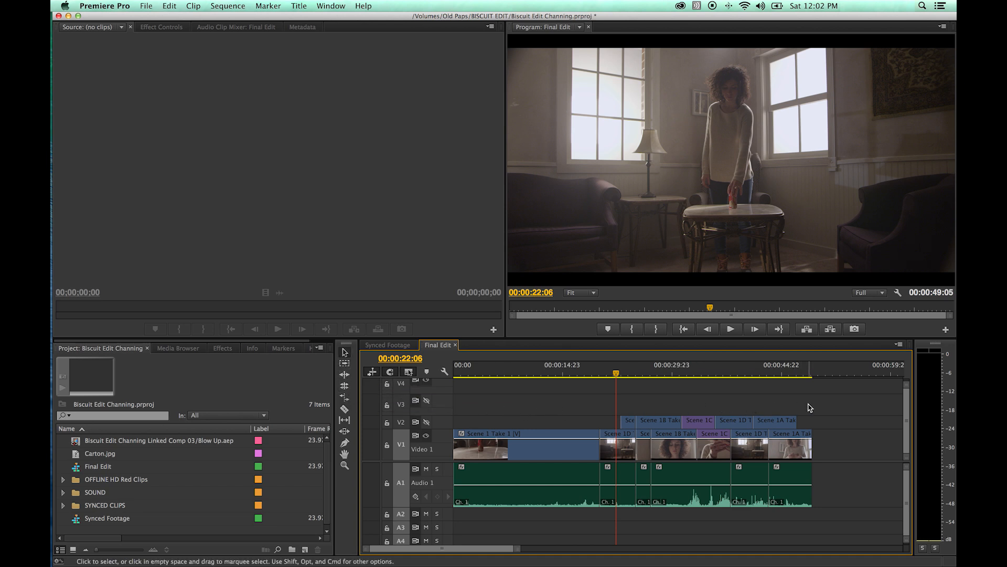
pyautogui.moveTo(811, 404); pyautogui.dragTo(628, 418)
pyautogui.press('Delete')
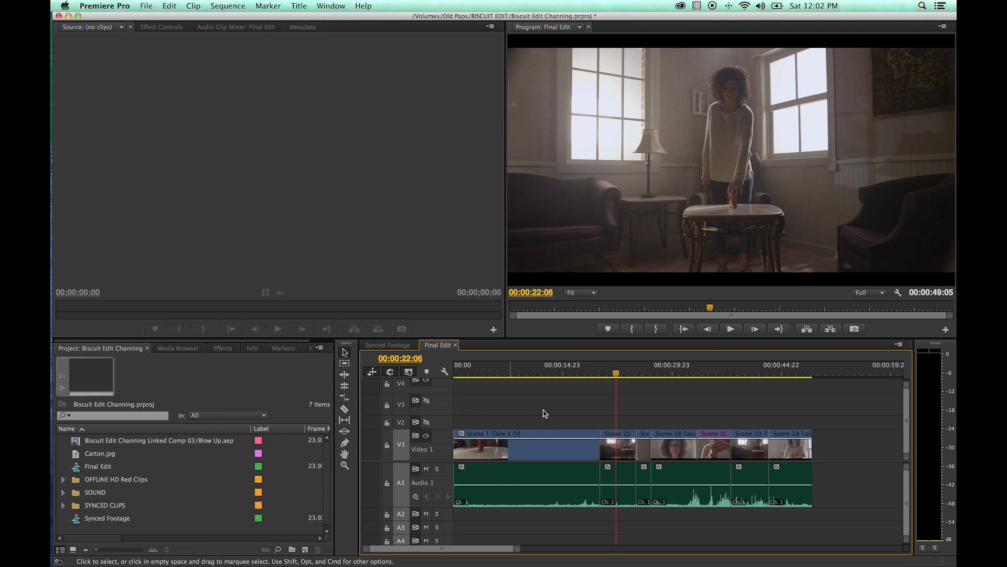
pyautogui.click(345, 363)
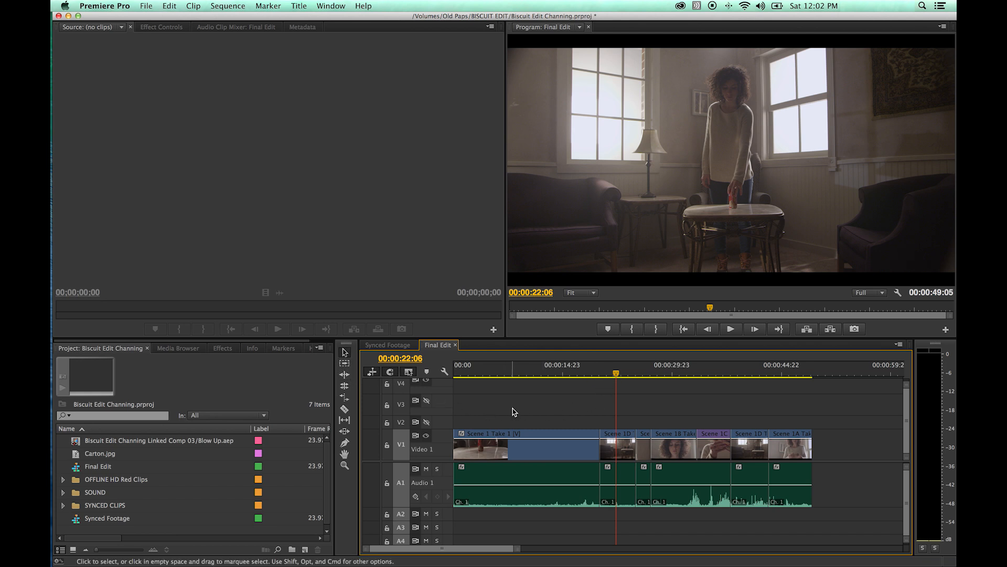